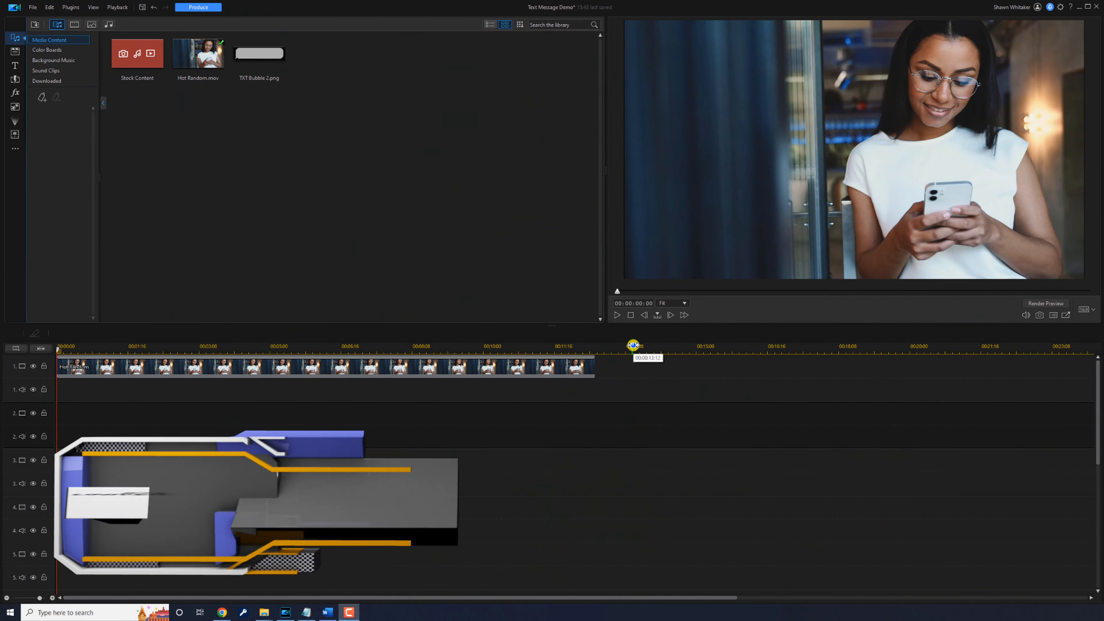
Preview the base video, then place TXT Bubble 2.png on video track 2 from 00:00:00:16 and extend it to the Hot Random clip's end
left_click(616, 315)
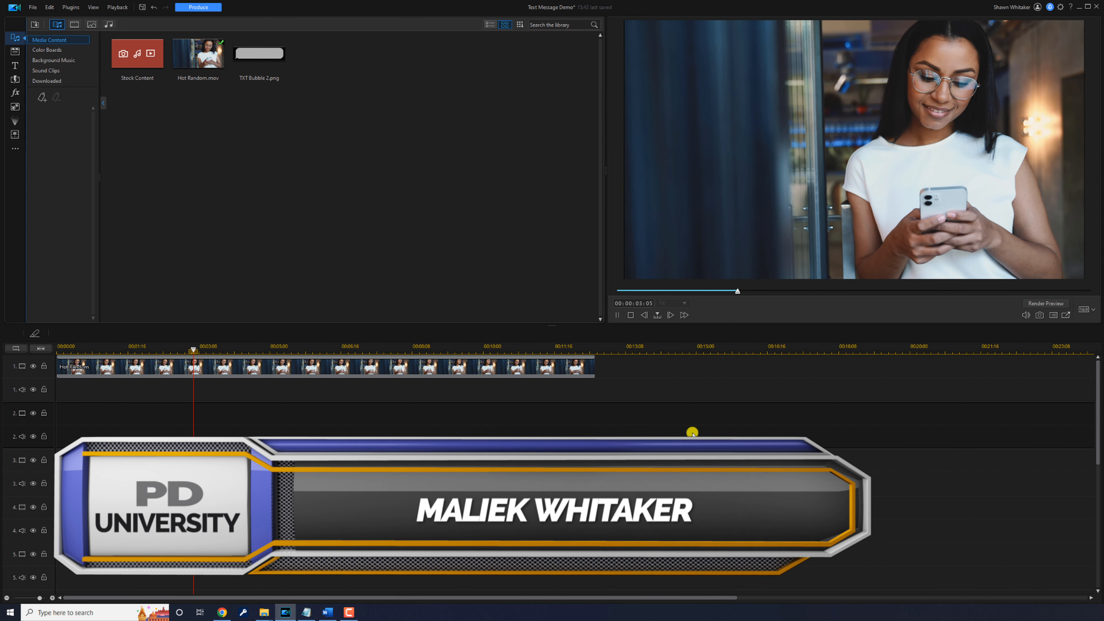
left_click(630, 314)
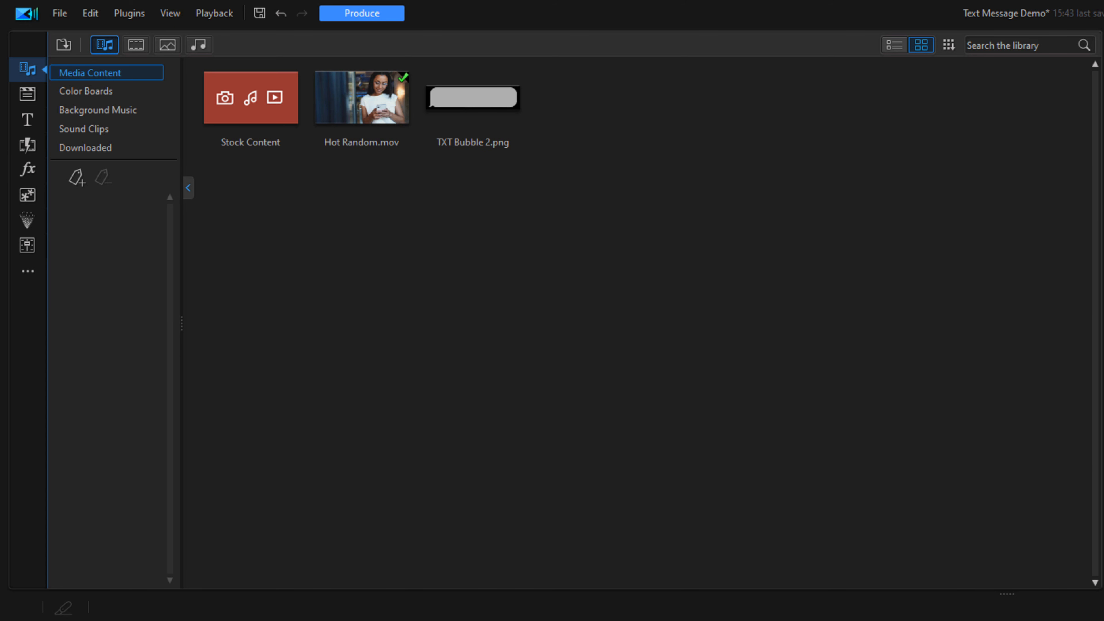
left_click(476, 98)
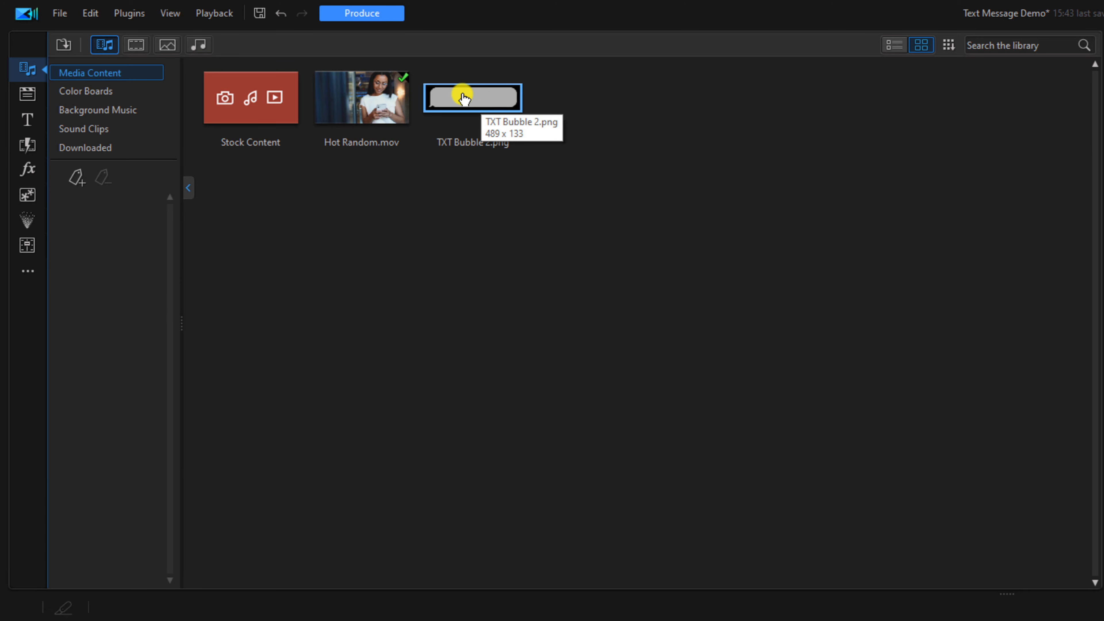
left_click_drag(463, 98, 212, 620)
left_click_drag(212, 447, 153, 447)
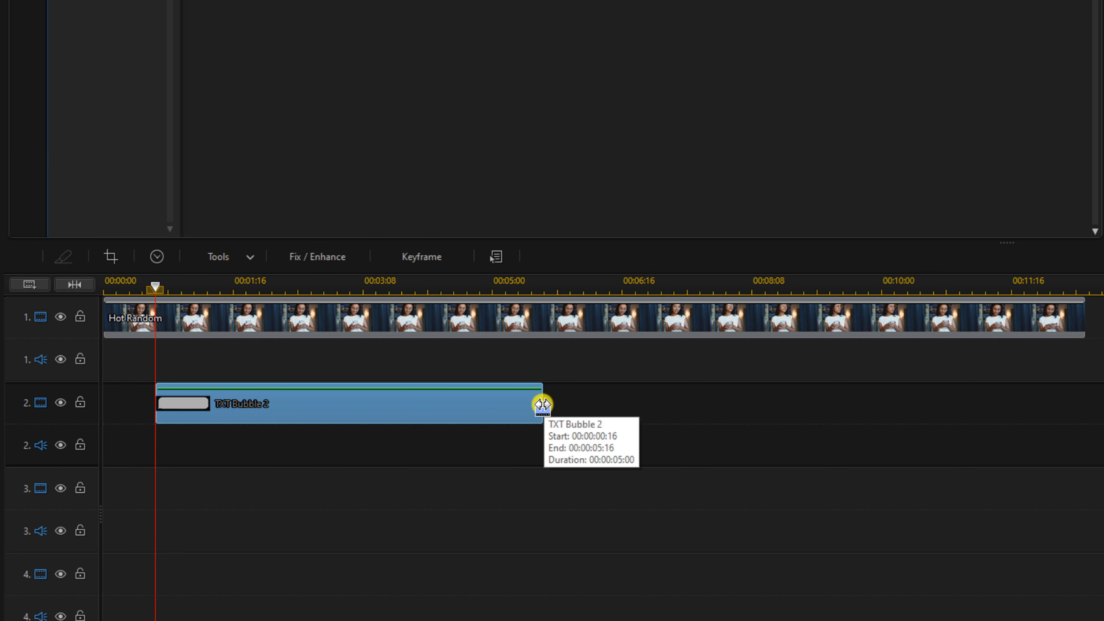
left_click_drag(542, 404, 1082, 412)
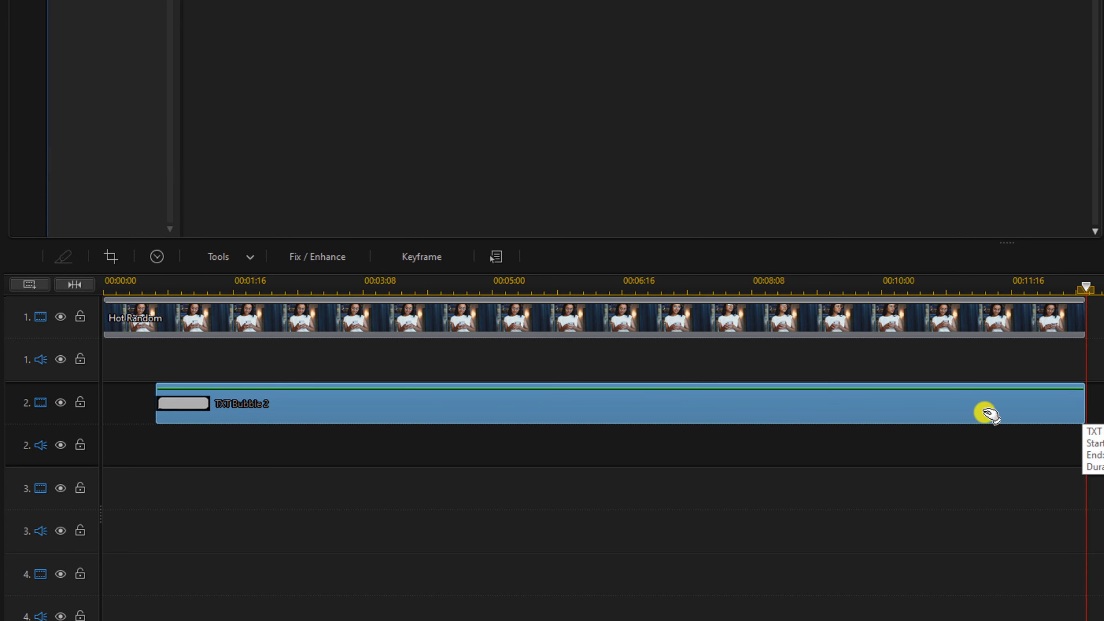
Tint the bubble clip blue with Split Toning, using a highlights hue of 237 and saturation of 100
left_click(310, 257)
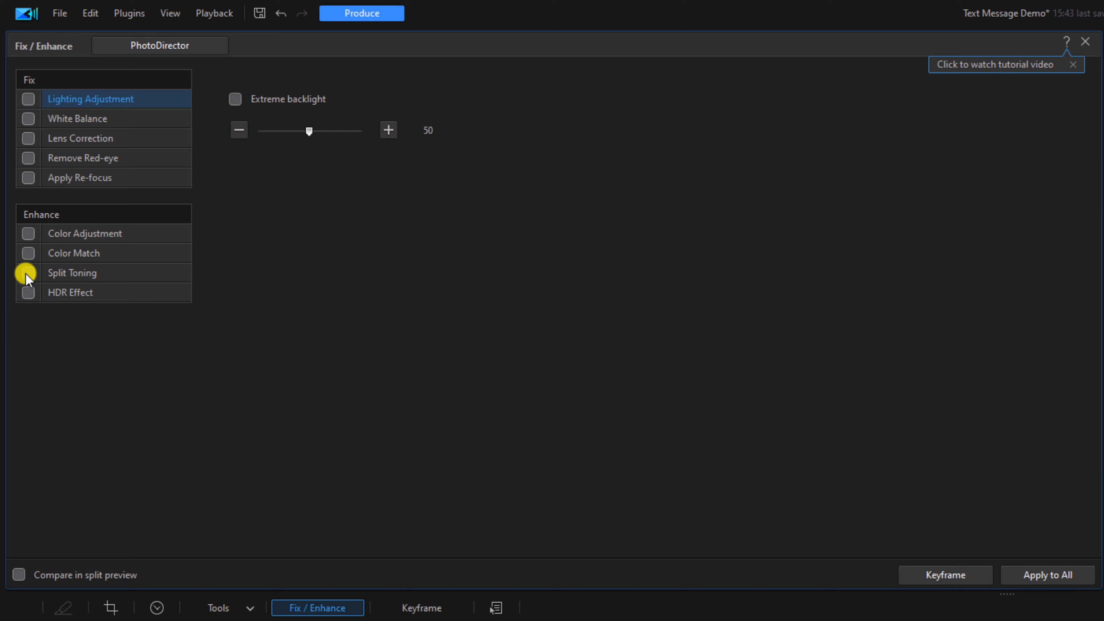
left_click(26, 274)
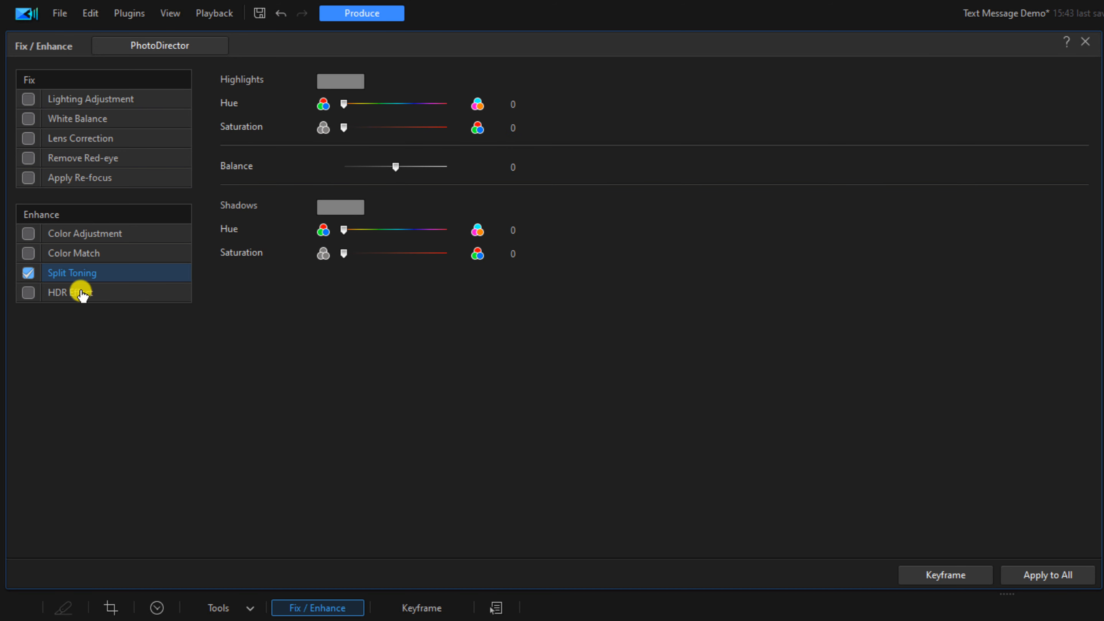
left_click_drag(342, 104, 410, 111)
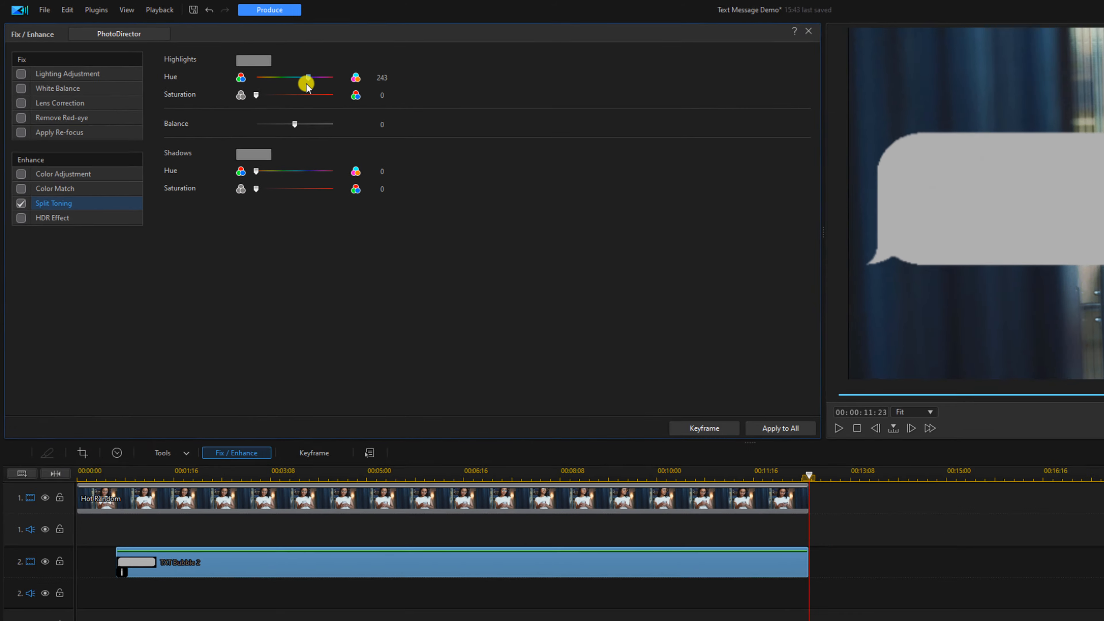
left_click_drag(306, 83, 304, 88)
left_click_drag(223, 63, 256, 74)
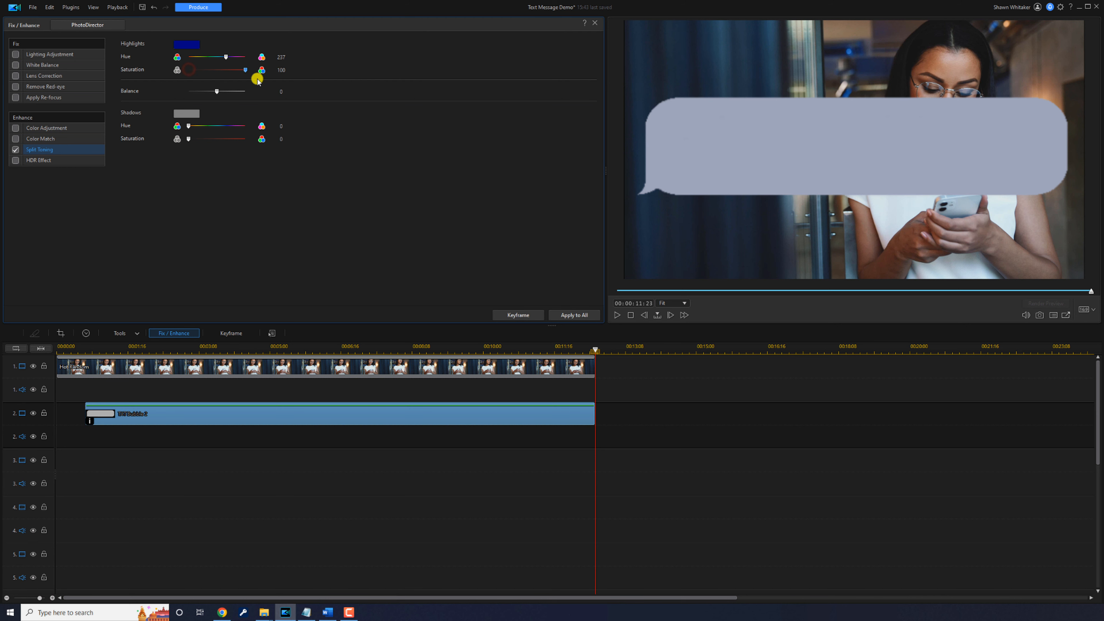
left_click(597, 23)
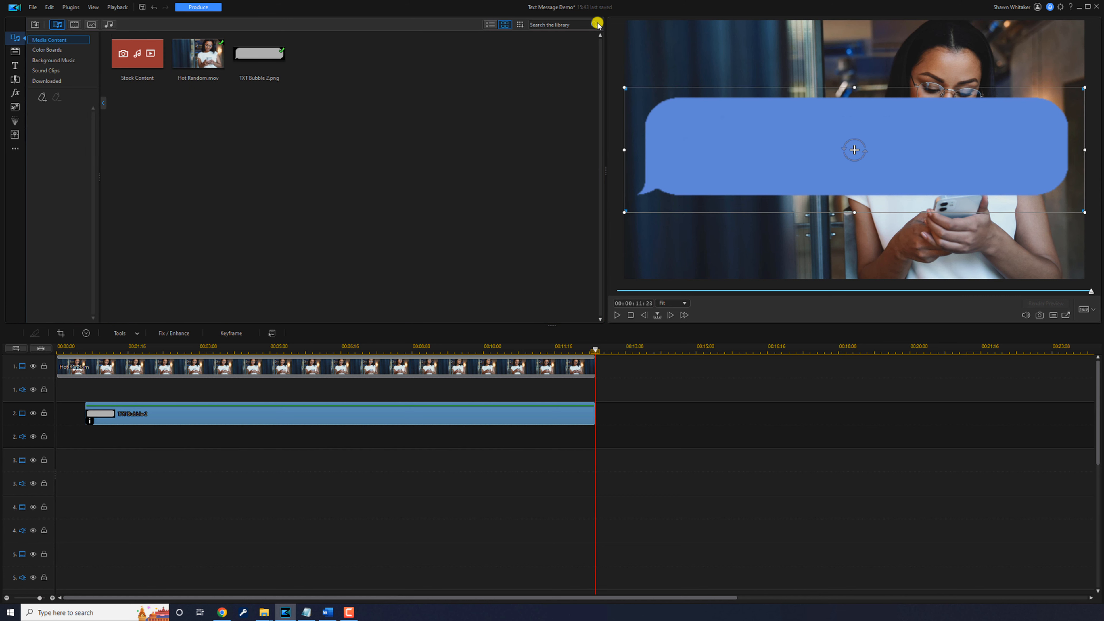
Open the bubble clip in the PiP Designer and set its scale width to 0.349, keeping the aspect ratio
double_click(319, 414)
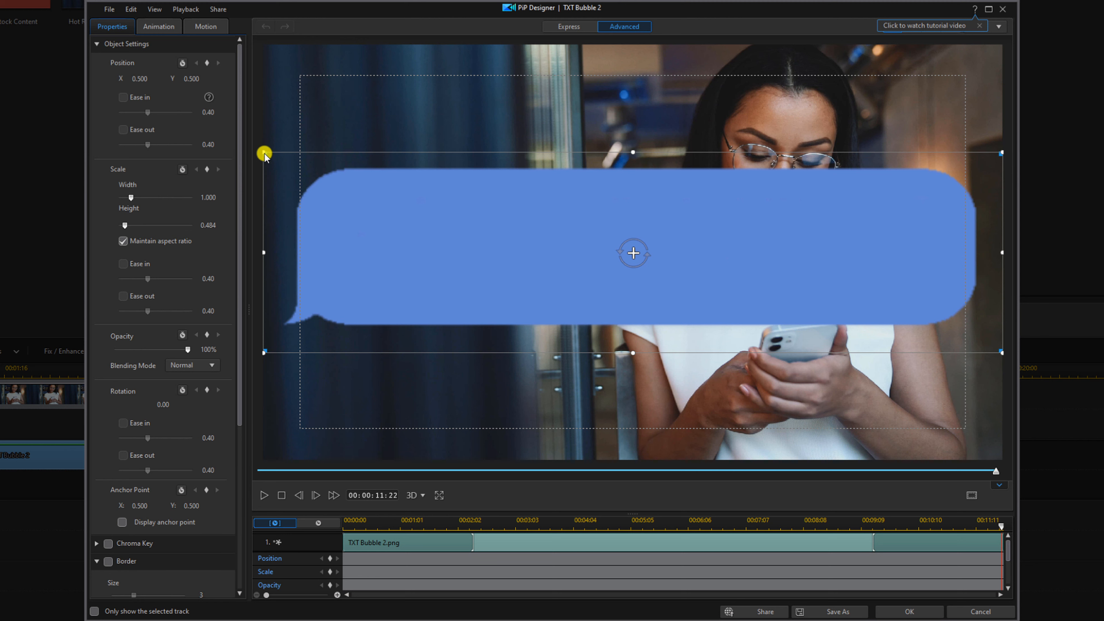
left_click_drag(263, 353, 391, 286)
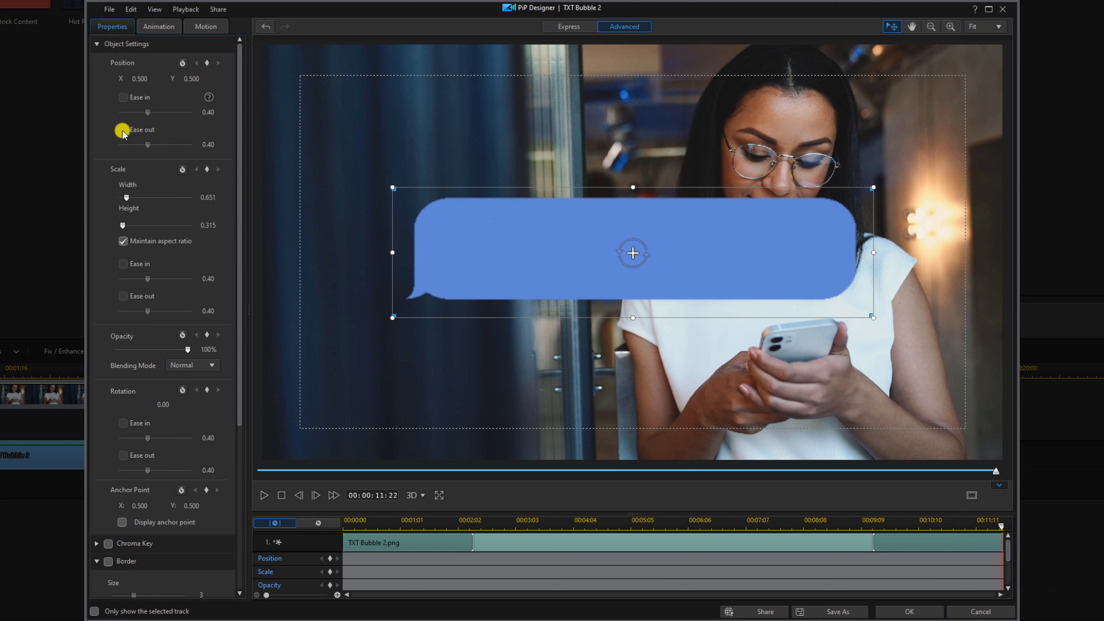
left_click(218, 197)
type("0.349")
key("Return")
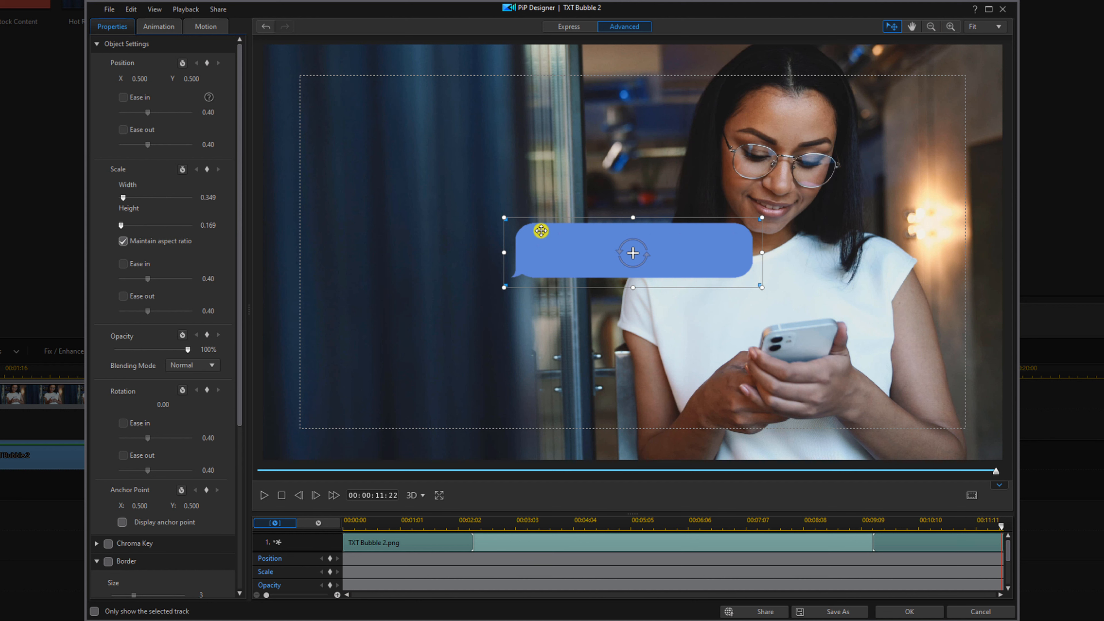
Position the bubble at X 0.225, Y 0.268, and display its anchor point and move it to the tip of the bubble's tail
left_click_drag(541, 231, 358, 123)
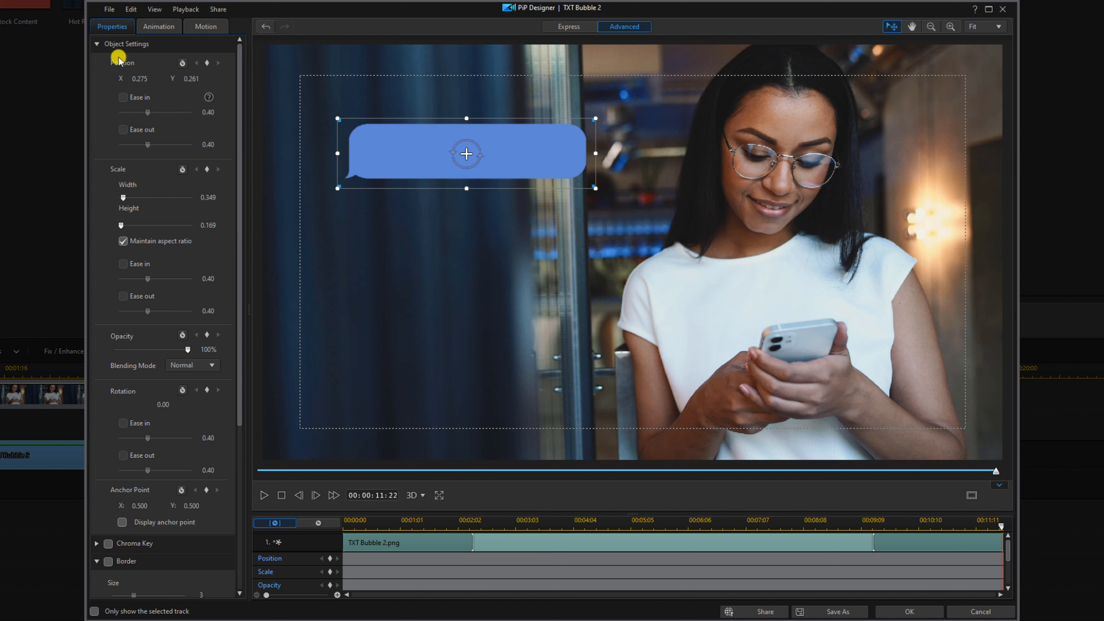
left_click_drag(147, 79, 111, 77)
type("0")
key("Return")
double_click(196, 78)
type("0.268")
key("Return")
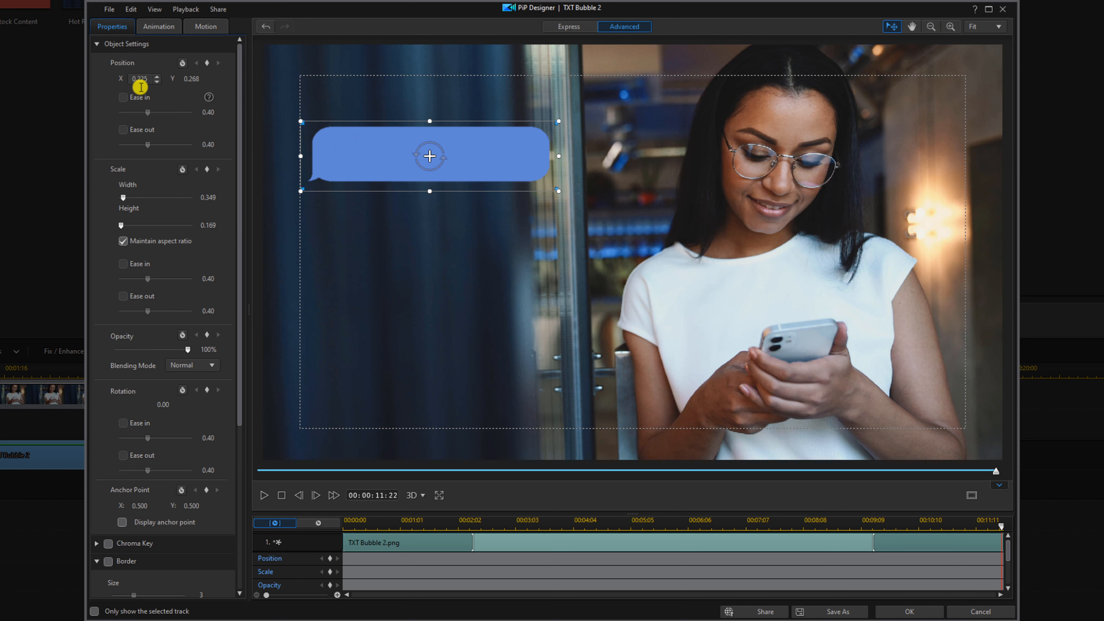
left_click(123, 522)
left_click_drag(430, 157, 309, 182)
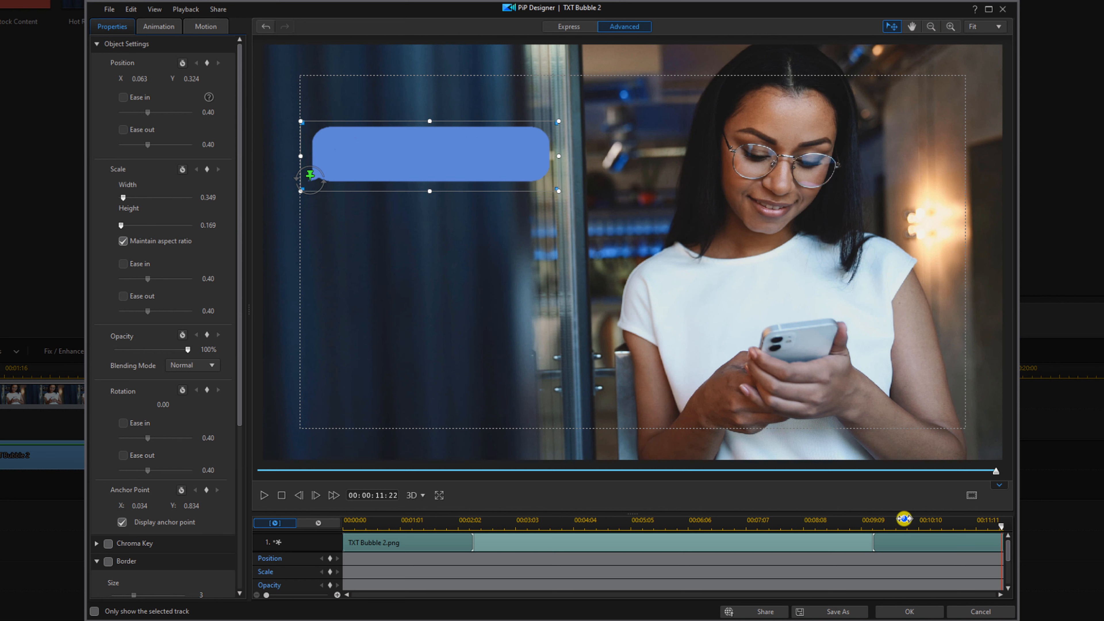
Add scale keyframes for the bubble at the start of the clip and at 00:00:00:08
left_click_drag(1001, 529, 314, 525)
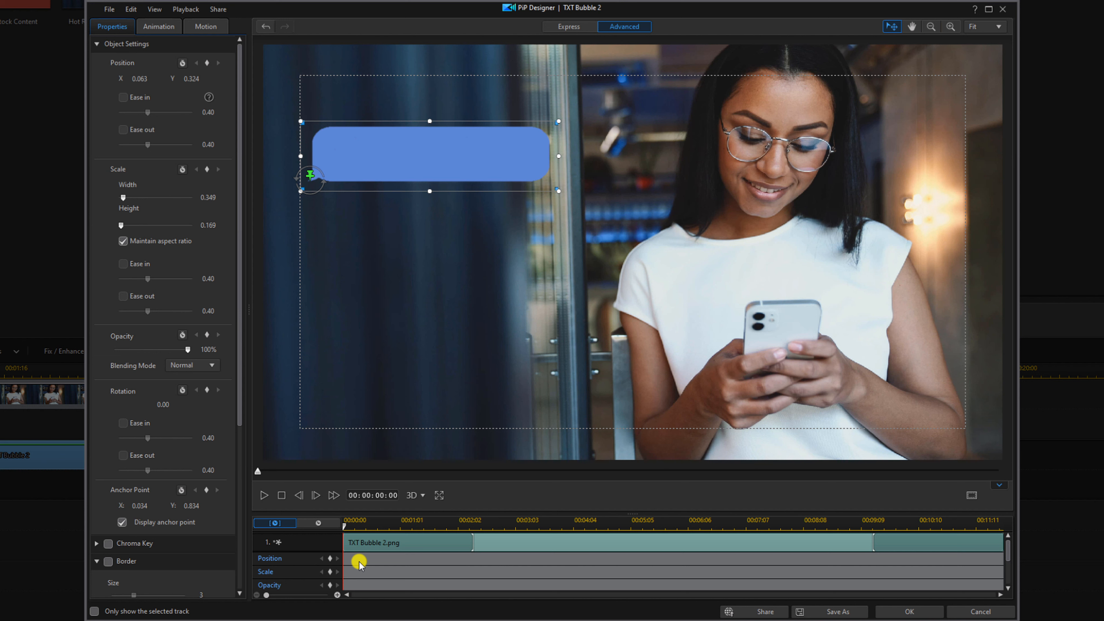
left_click(330, 573)
left_click(315, 496)
left_click(314, 496)
left_click(314, 496)
left_click(314, 497)
left_click(315, 496)
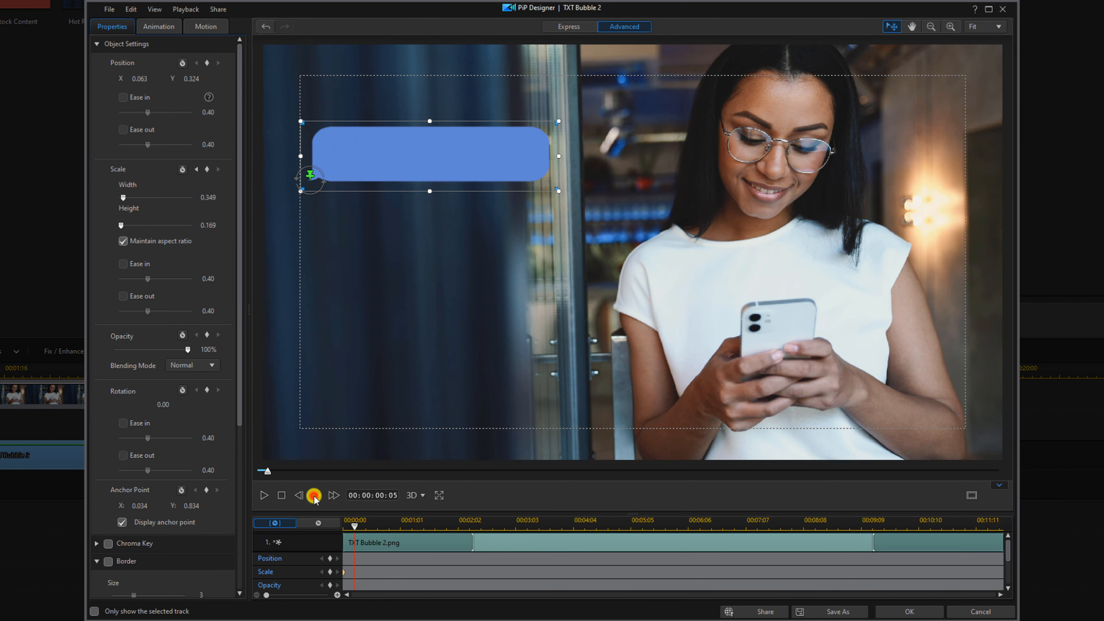
left_click(315, 496)
left_click(314, 496)
left_click(315, 496)
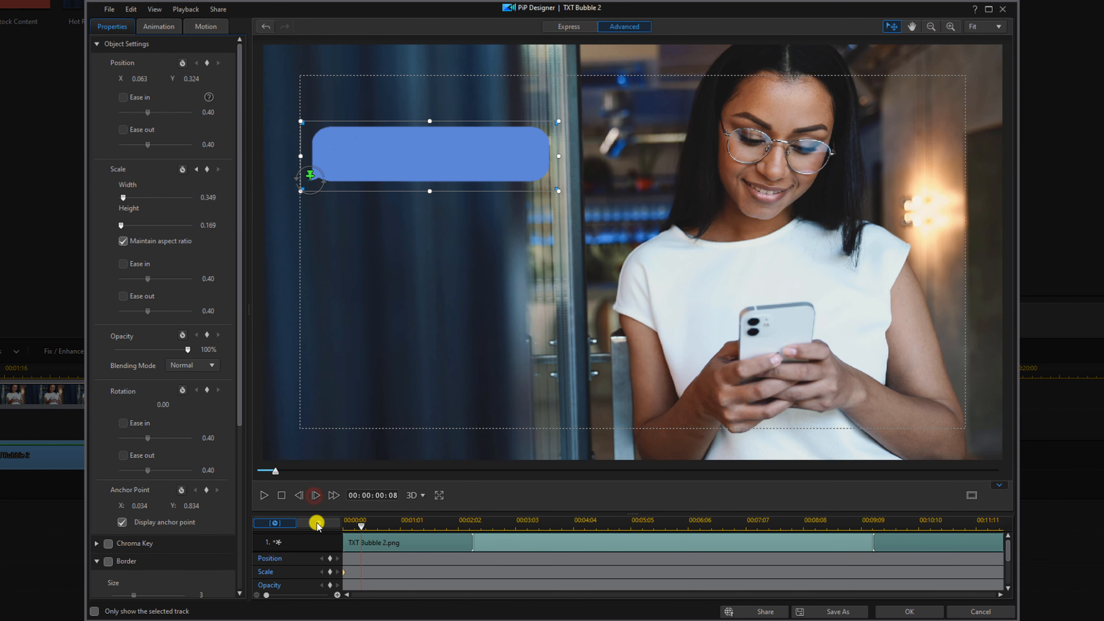
left_click(330, 572)
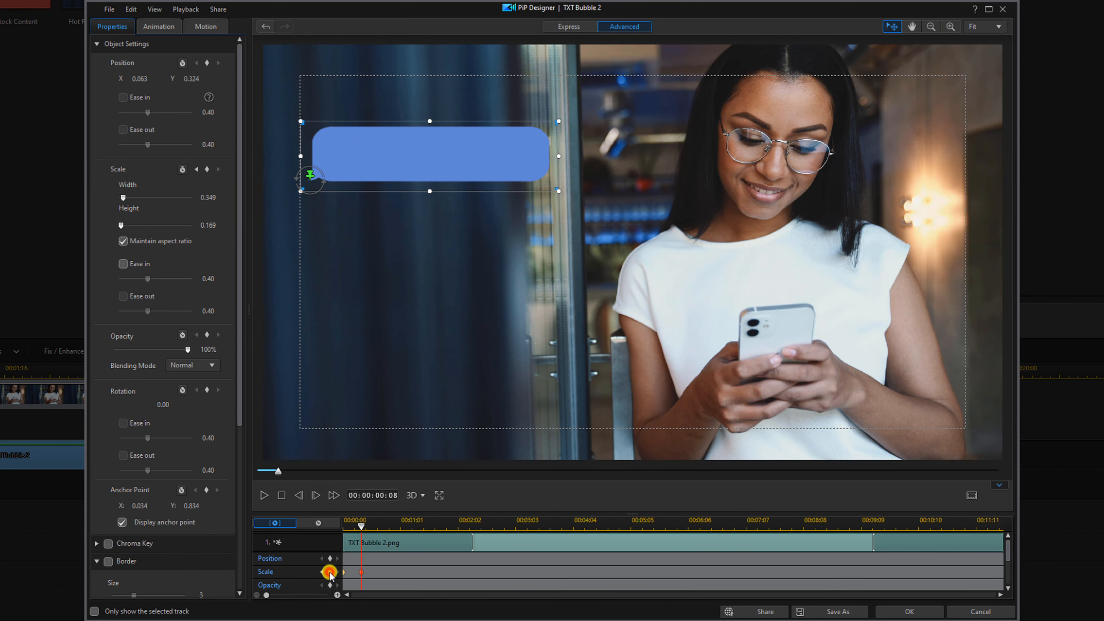
Add a scale keyframe at 00:00:00:05, between the two existing ones
left_click(298, 496)
left_click(298, 496)
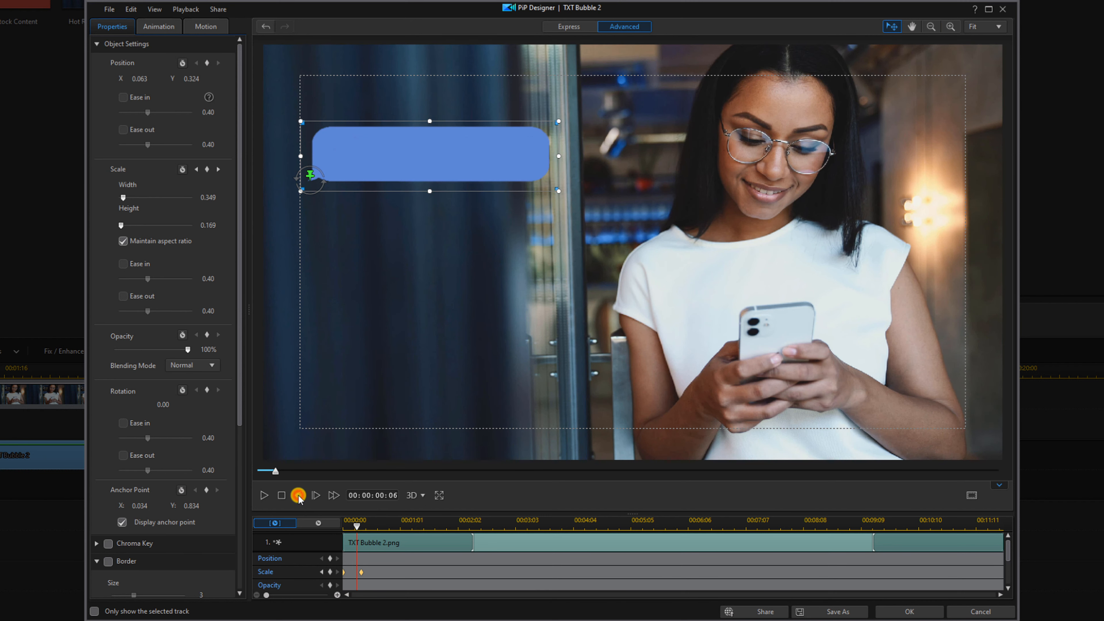
left_click(298, 495)
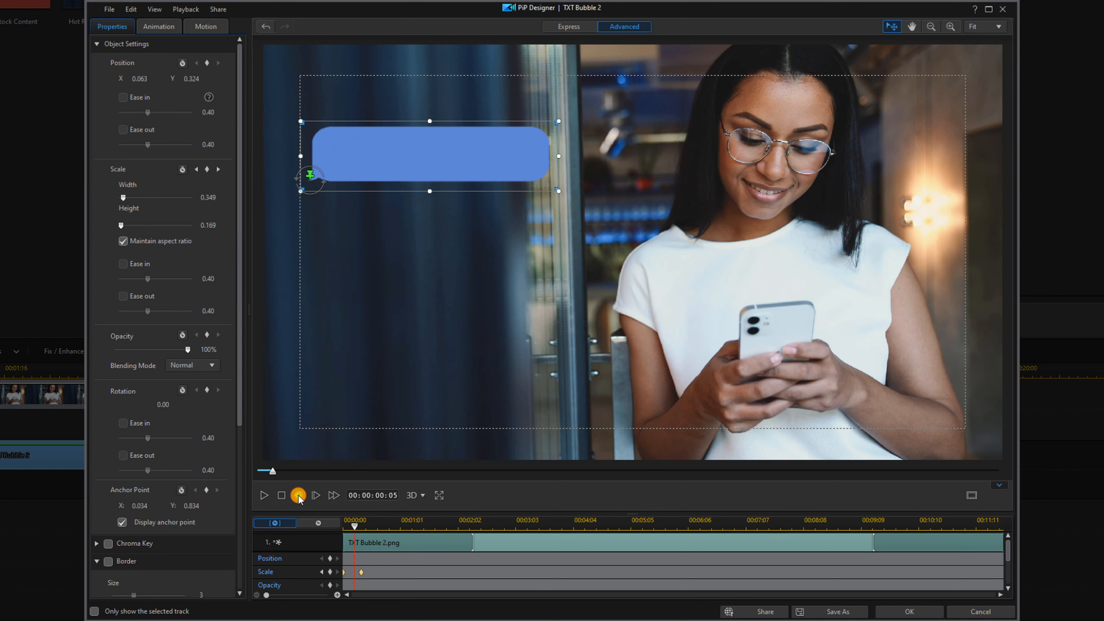
left_click(329, 572)
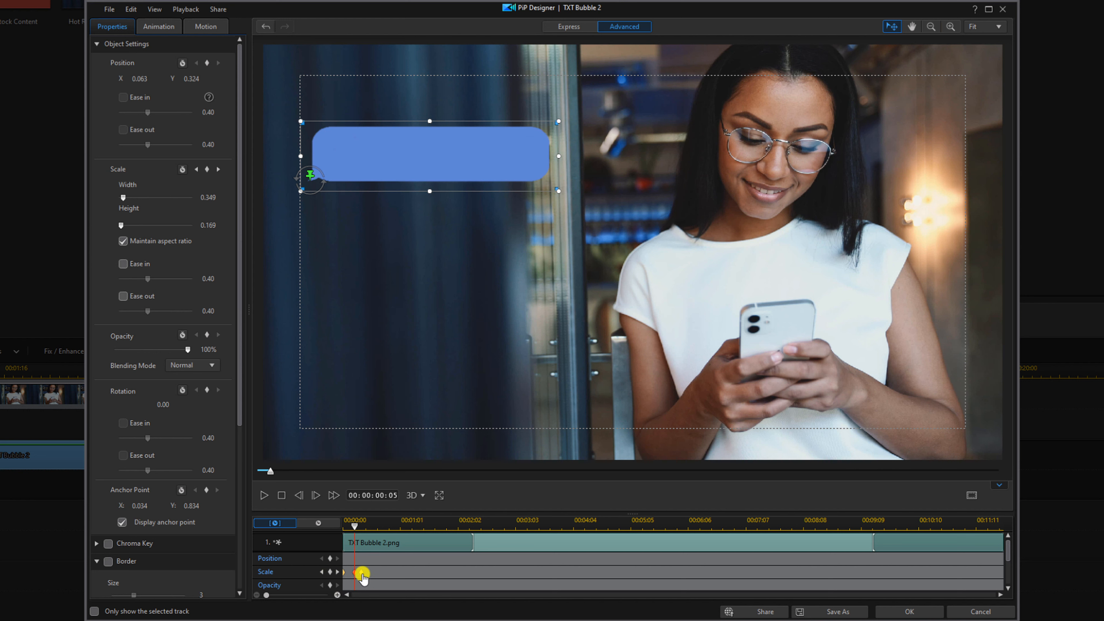
Shrink the bubble to the minimum scale width of 0.002 at the first scale keyframe
left_click(344, 575)
left_click(216, 196)
type("0")
key("Return")
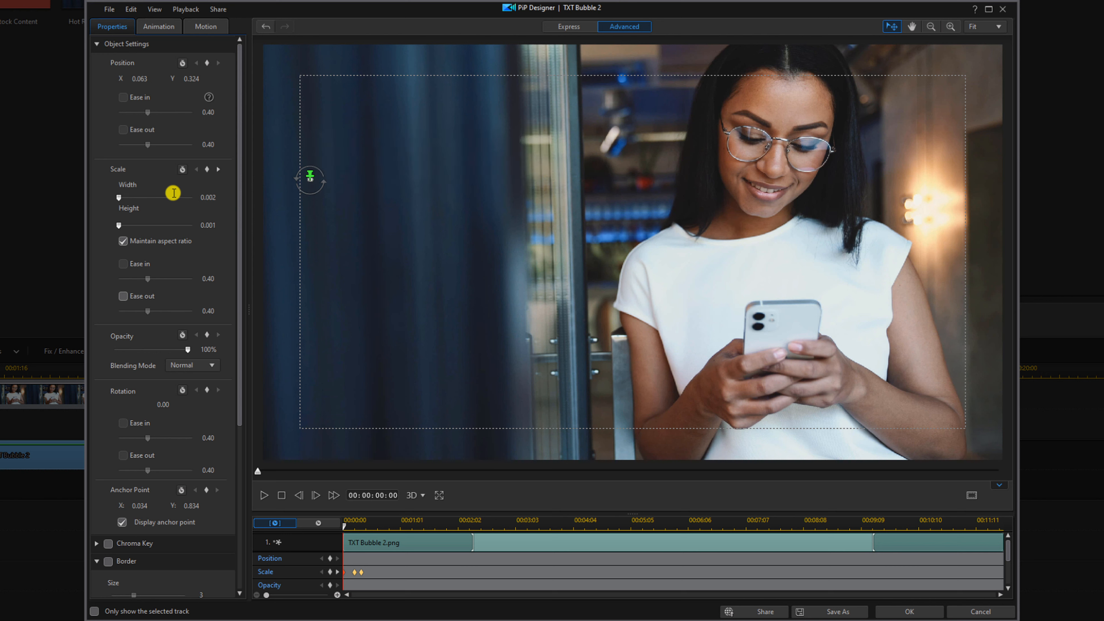
Set the scale width to 0.365 at the 00:00:00:05 keyframe and accept the bubble's PiP changes
left_click(355, 574)
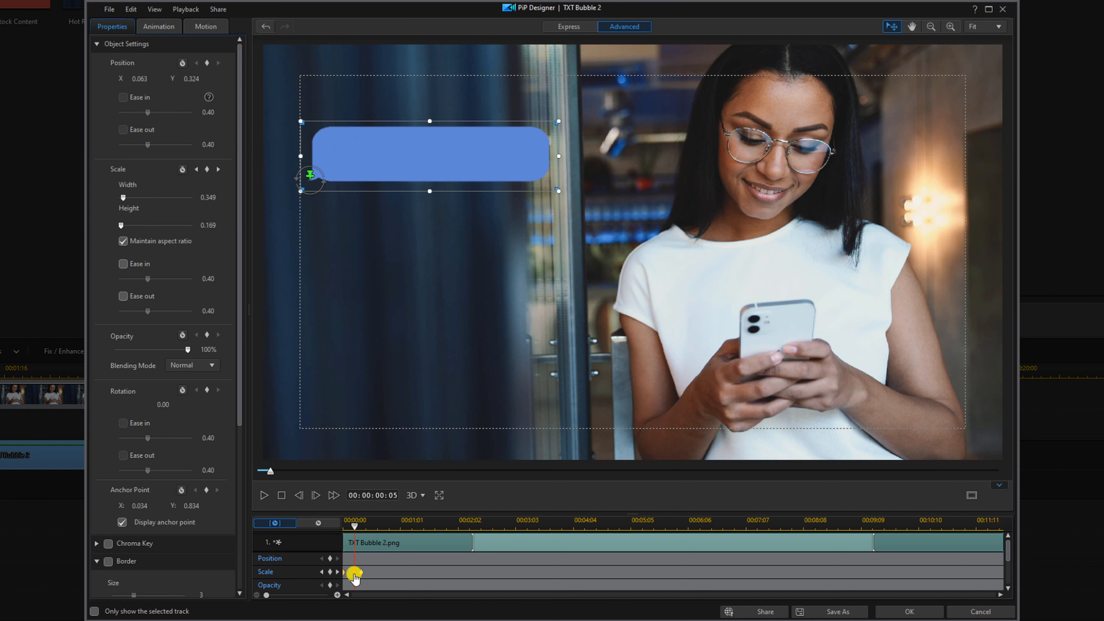
left_click(206, 196)
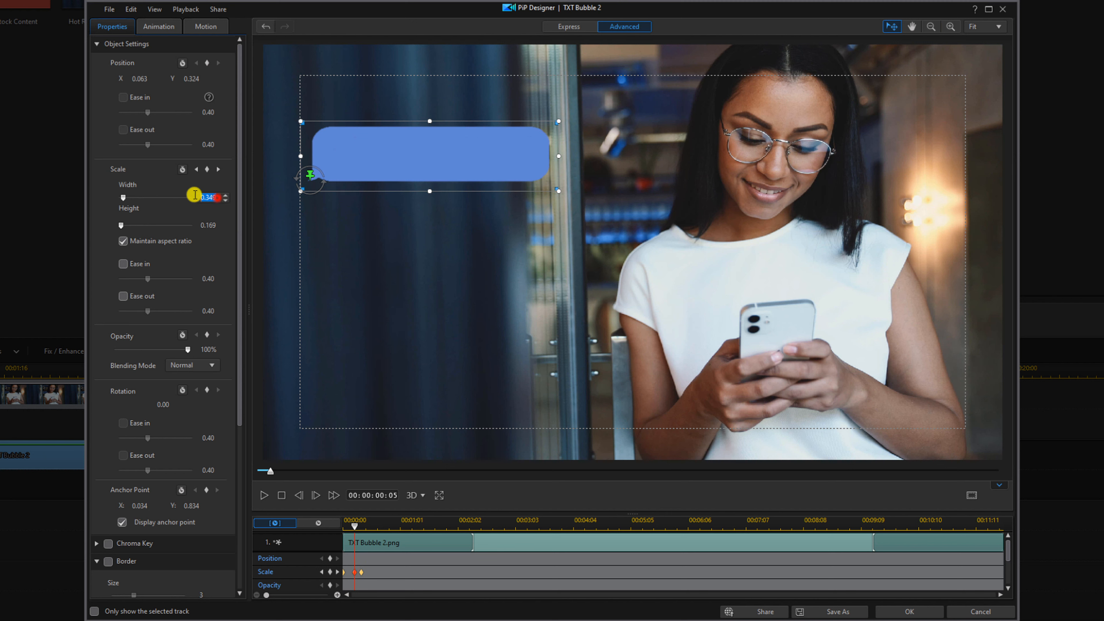
type("0.365")
key("Return")
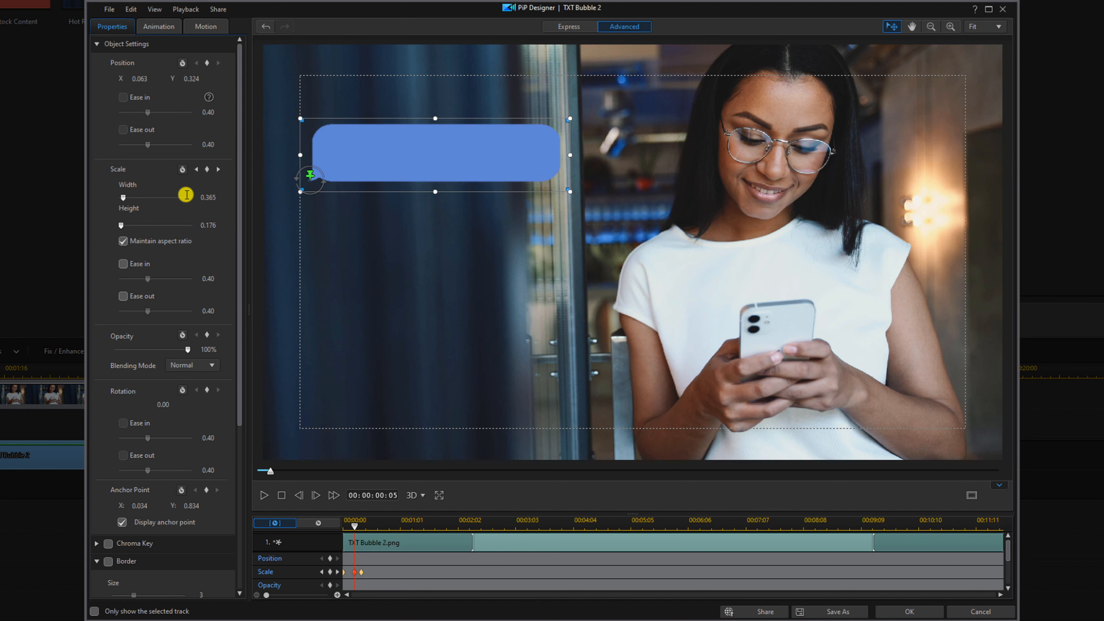
left_click(900, 613)
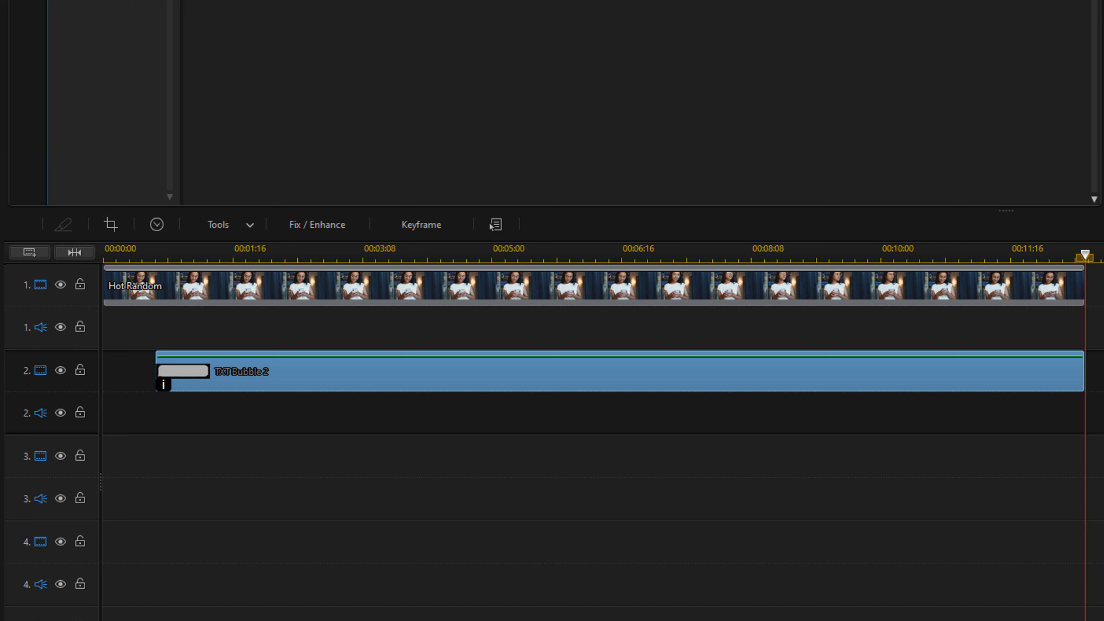
Place the Default text-only title on video track 3 starting at 00:00:01:00 and extend it to the end of the bubble clip
key("Home")
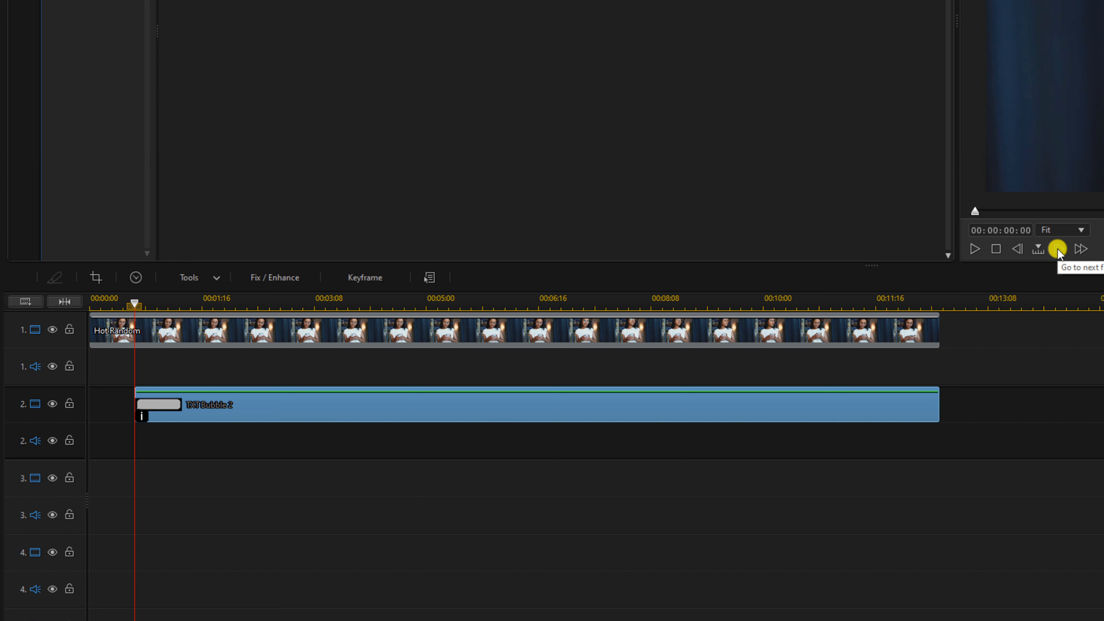
left_click(1057, 250)
left_click(1057, 250)
left_click(1057, 250)
left_click(1058, 249)
left_click(1058, 250)
left_click(1058, 250)
left_click(1057, 250)
left_click(1057, 249)
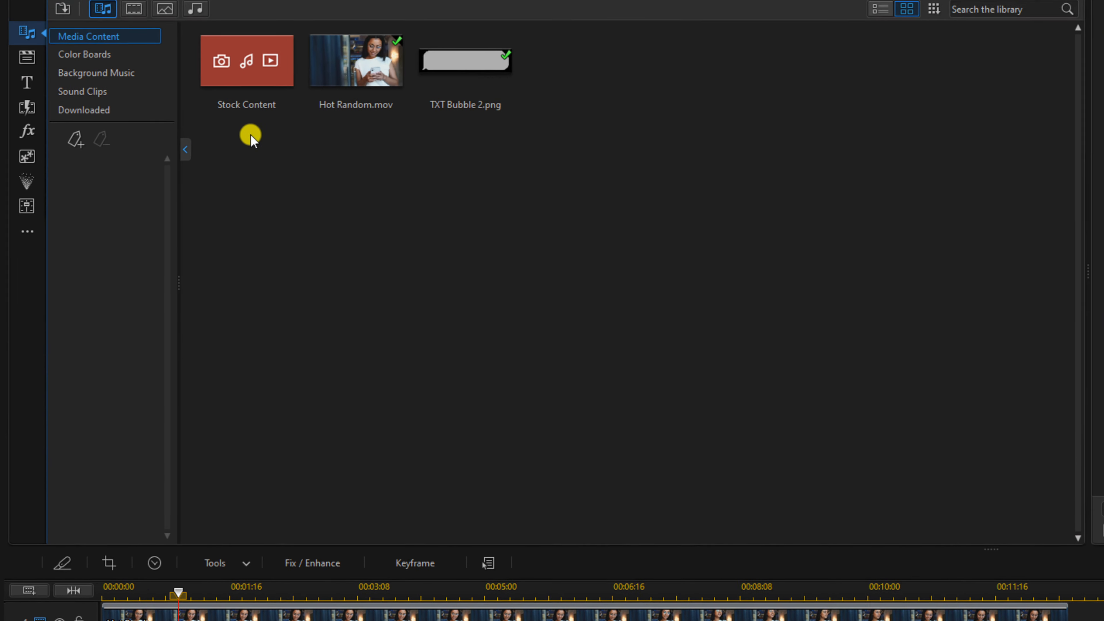
left_click(27, 82)
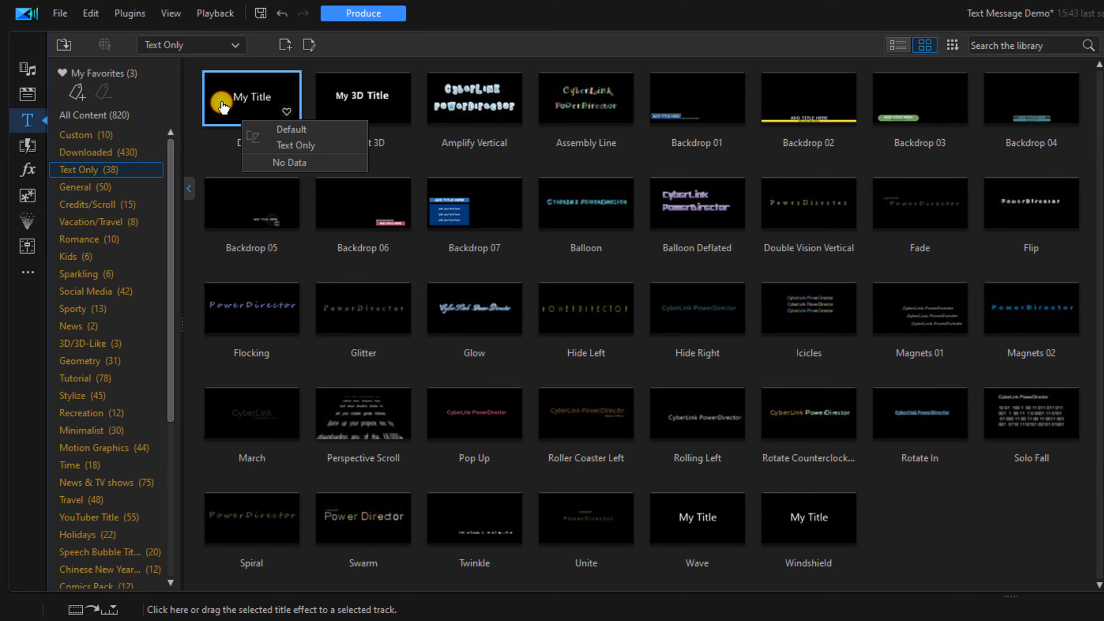
left_click_drag(223, 107, 185, 435)
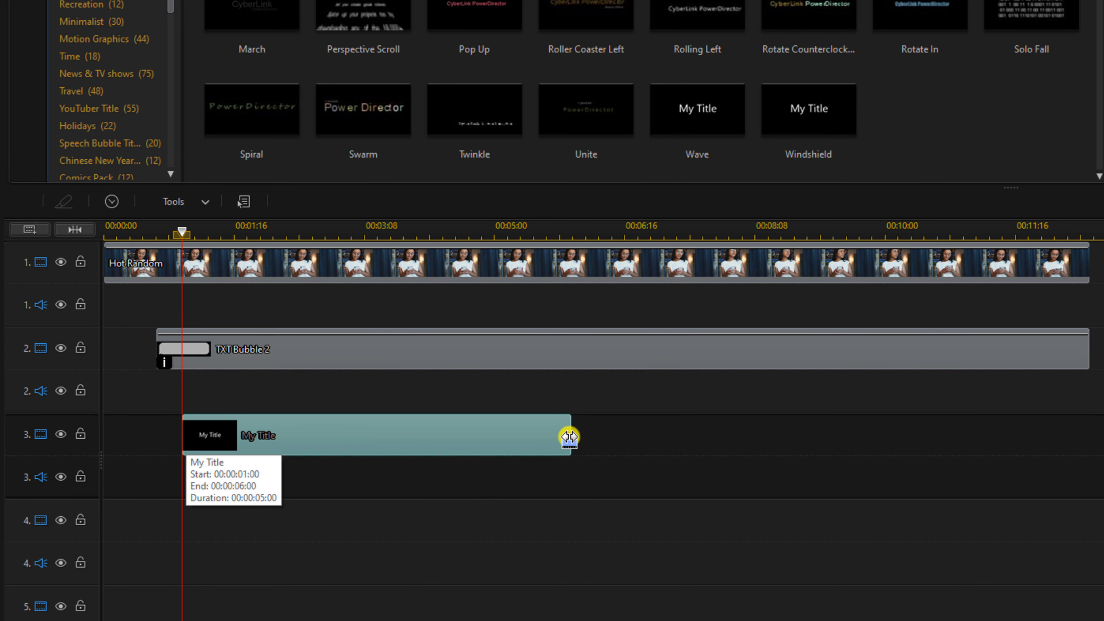
left_click_drag(569, 437, 1087, 433)
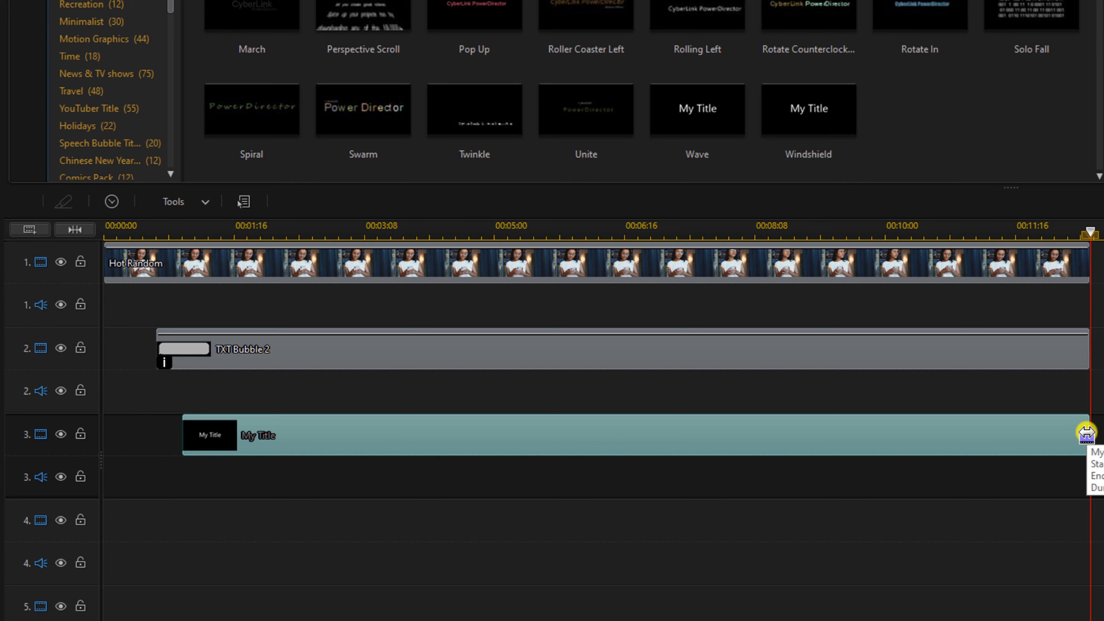
Open the title on video track 3 in the Title Designer and replace its text with the sender's name followed by "// 1:00 AM"
double_click(791, 446)
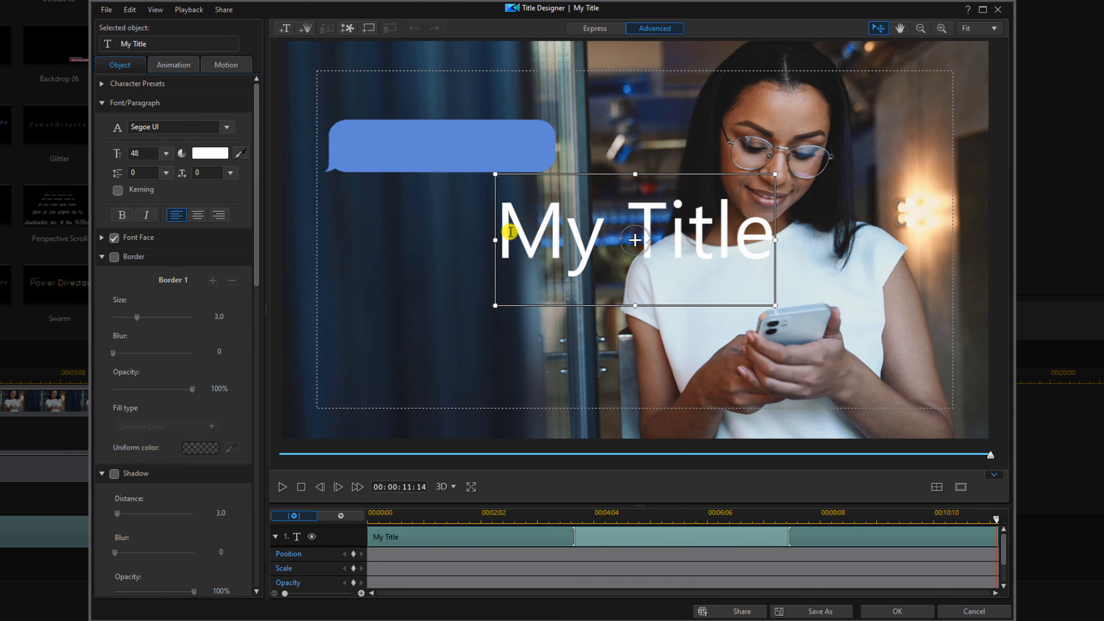
left_click(876, 74)
double_click(510, 231)
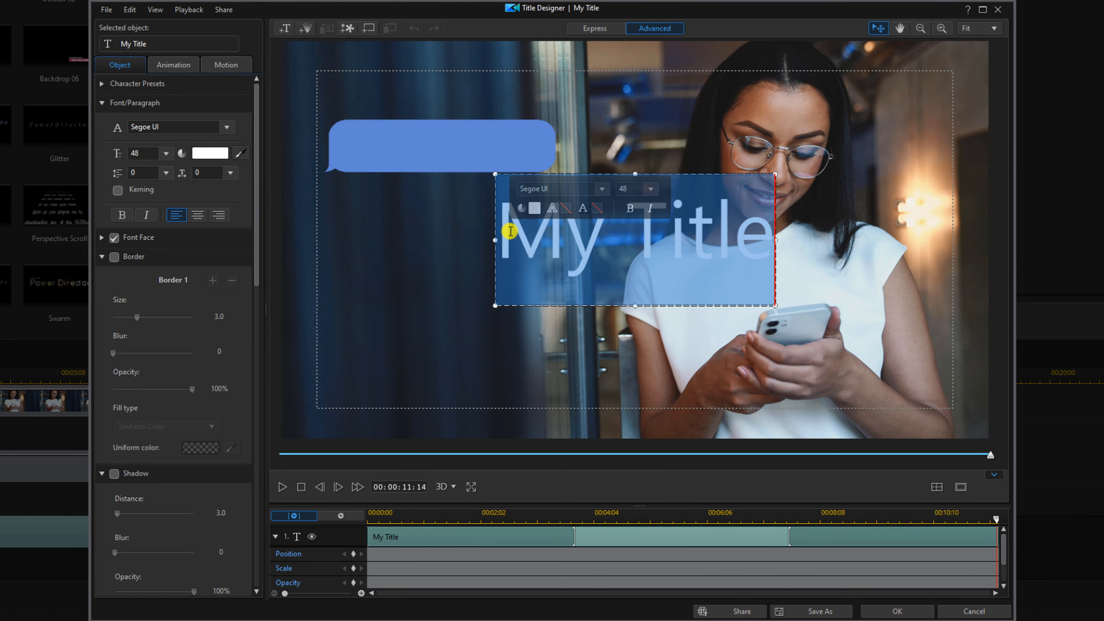
type("M.")
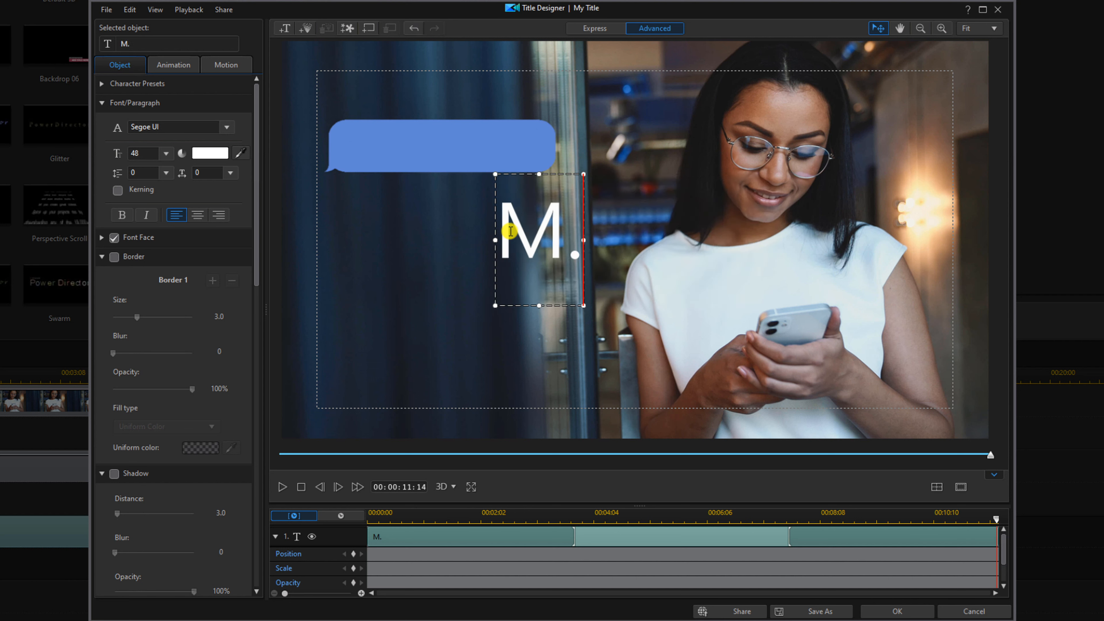
type(" Whitaker // 1:00 AM")
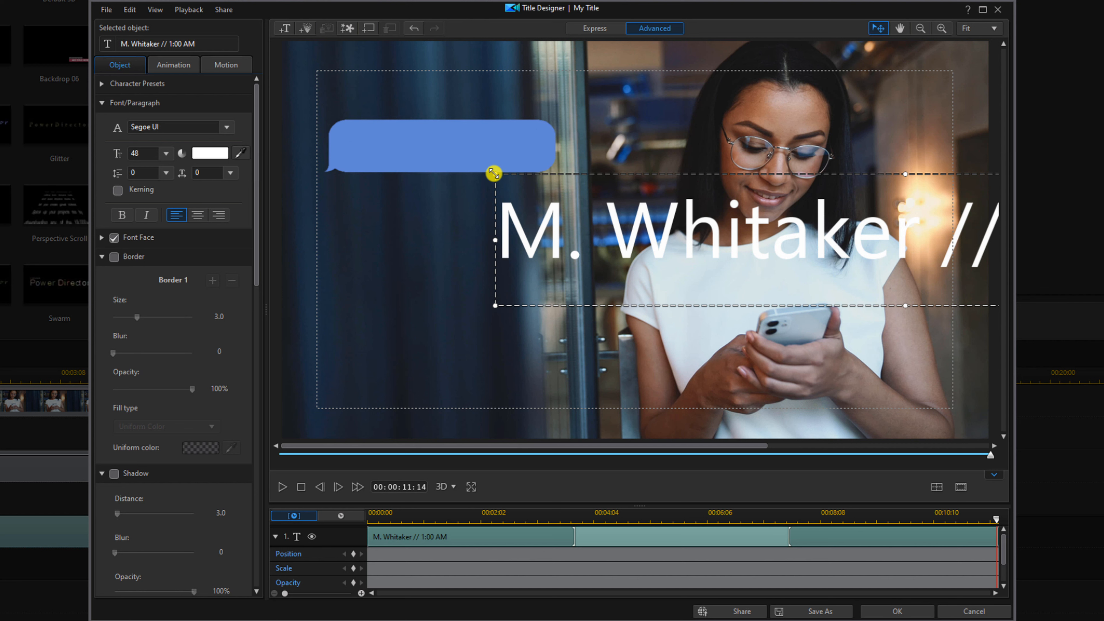
Shrink the sender title, move it fully into the frame and set its font size to 26
left_click_drag(493, 174, 669, 249)
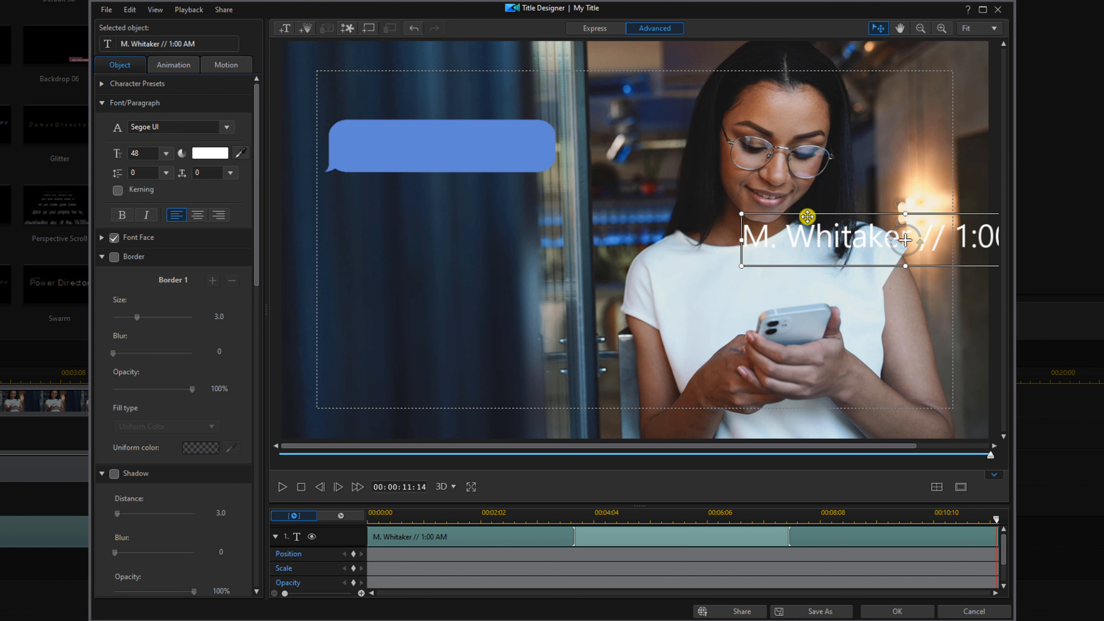
left_click_drag(807, 216, 660, 153)
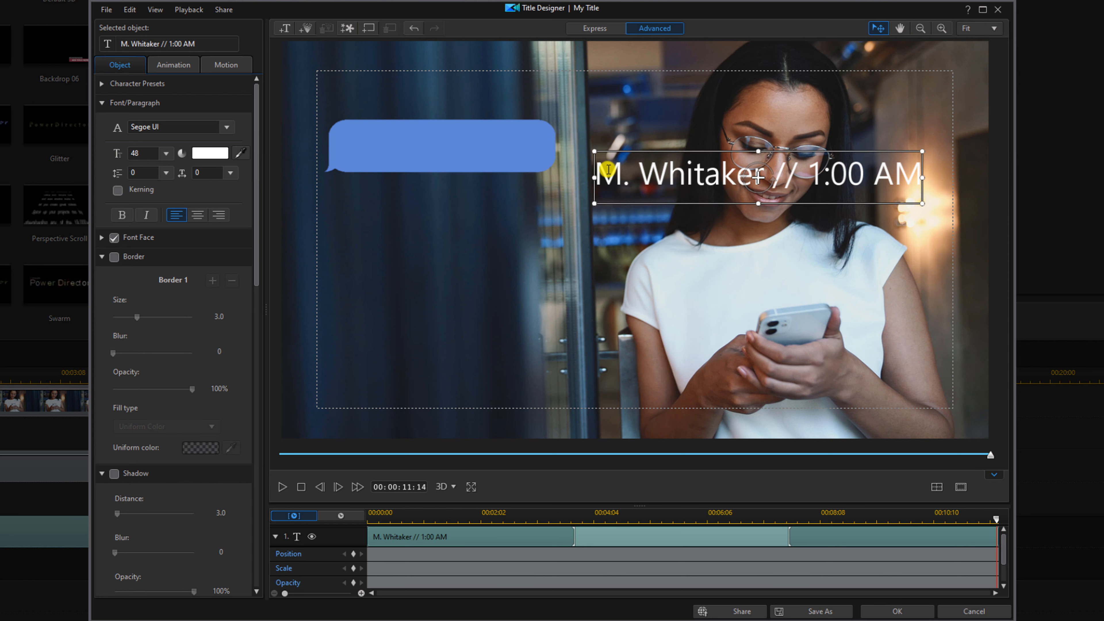
double_click(608, 171)
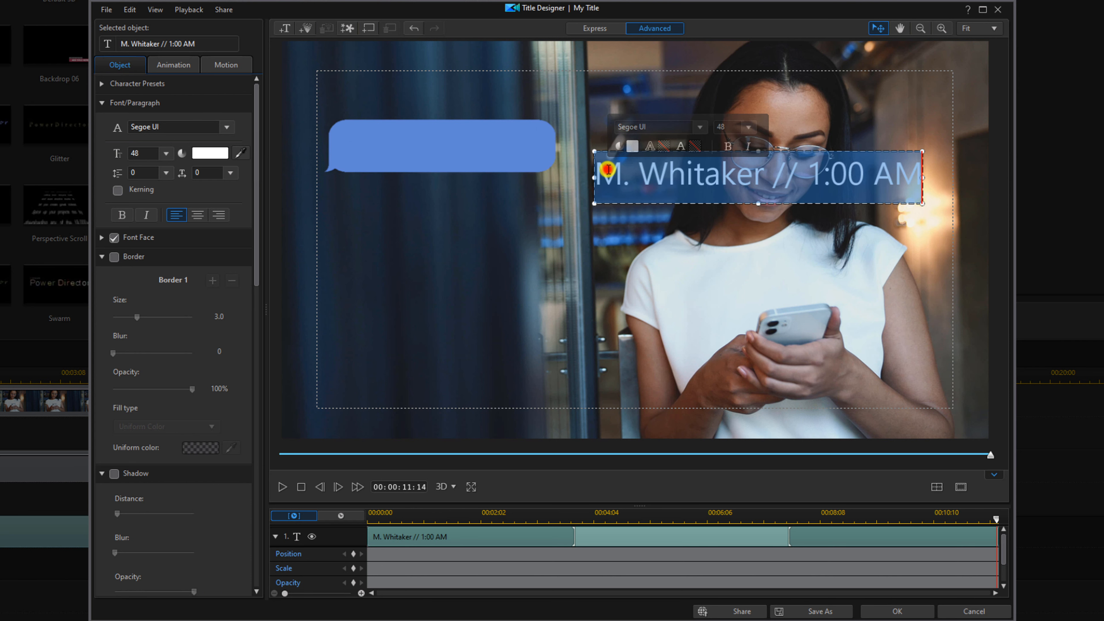
left_click(170, 153)
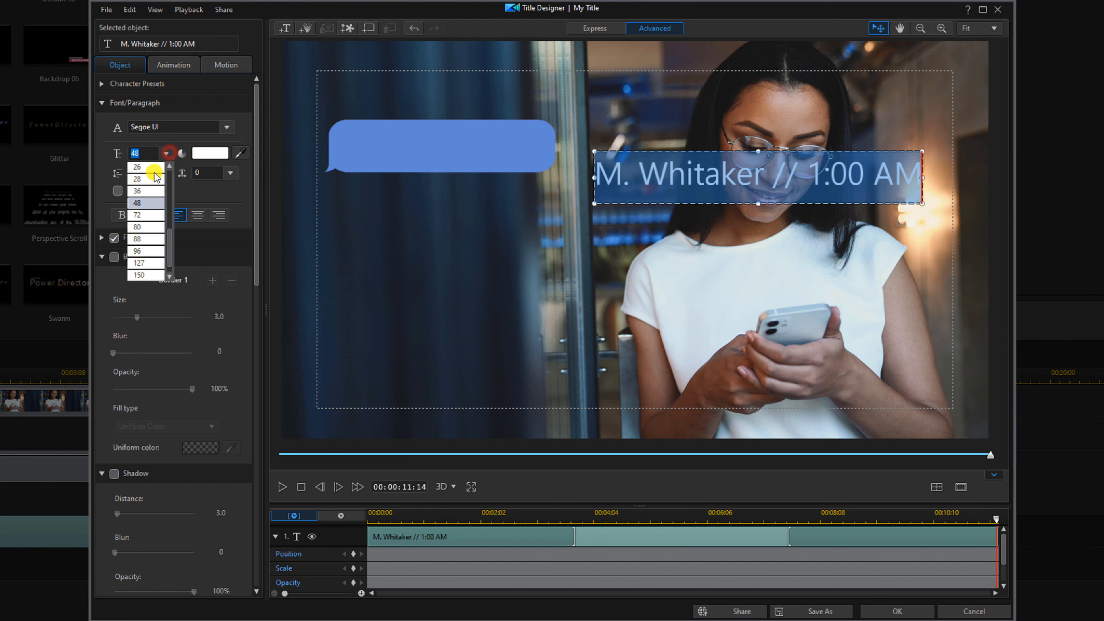
left_click(148, 166)
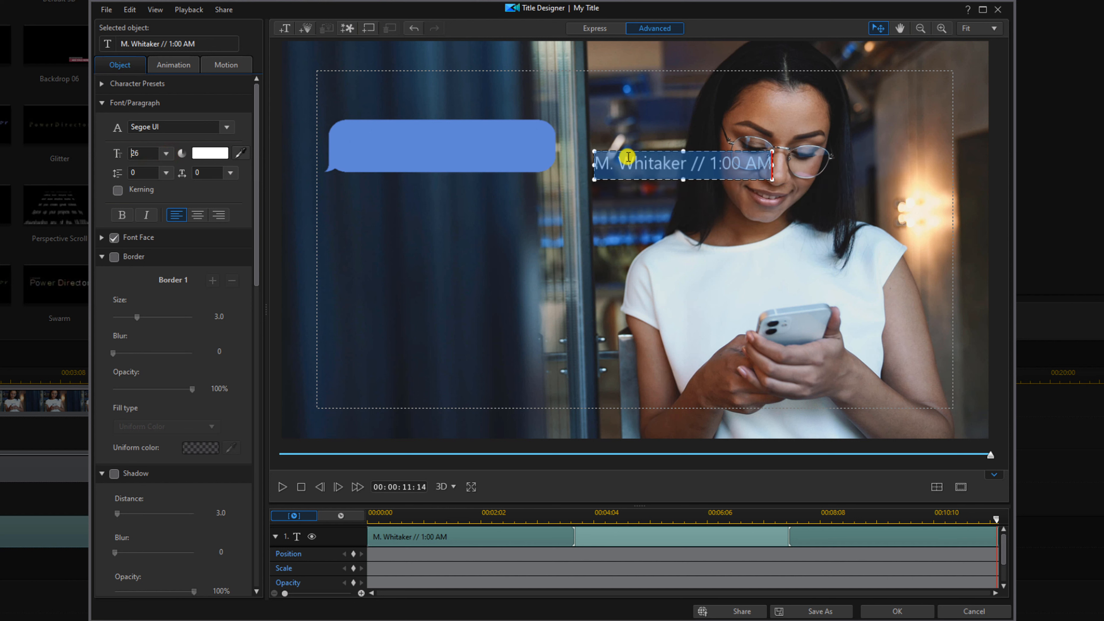
Position the sender title directly above the blue bubble, nudging it down against the bubble's upper edge and slightly to the left
left_click(626, 151)
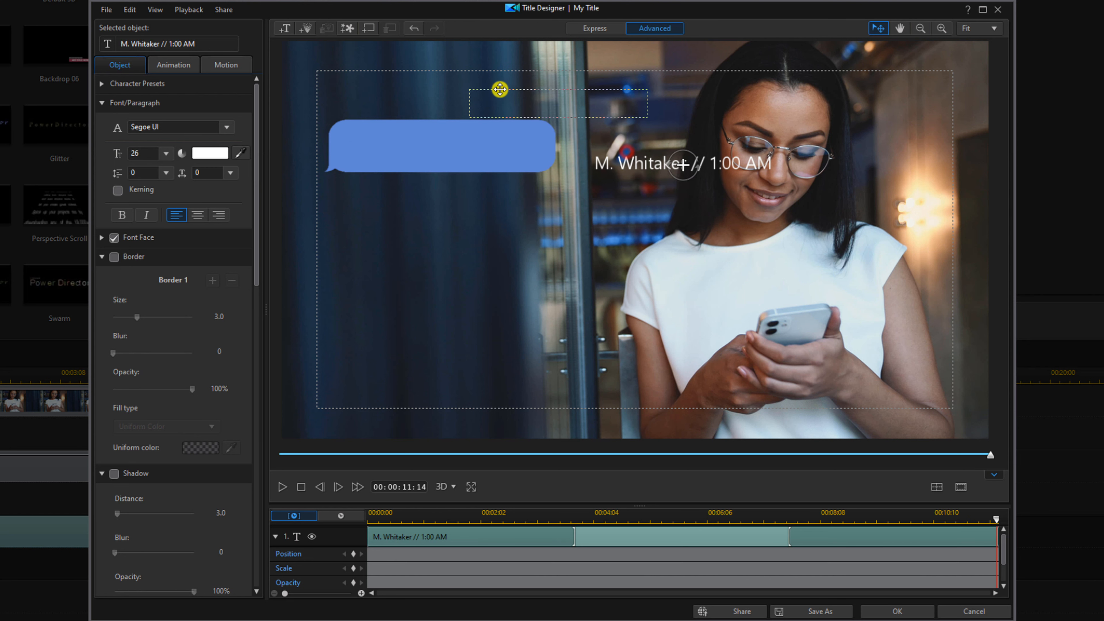
left_click_drag(418, 92, 400, 89)
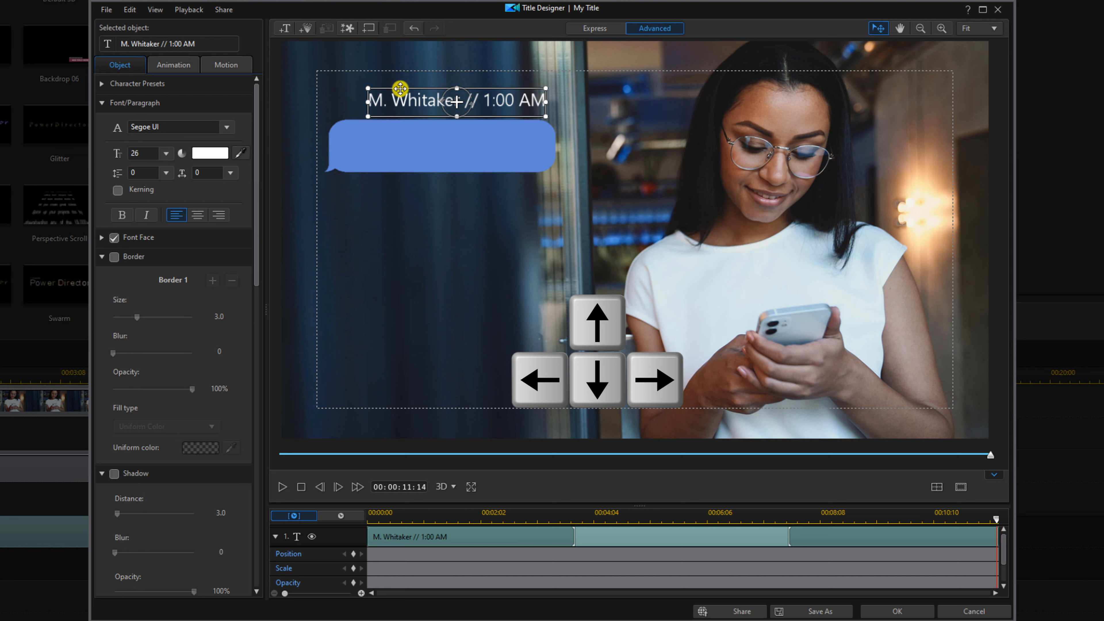
key("Down")
key("Down")
key("Down")
key("Down")
key("Down")
key("Down")
key("Down")
key("Down")
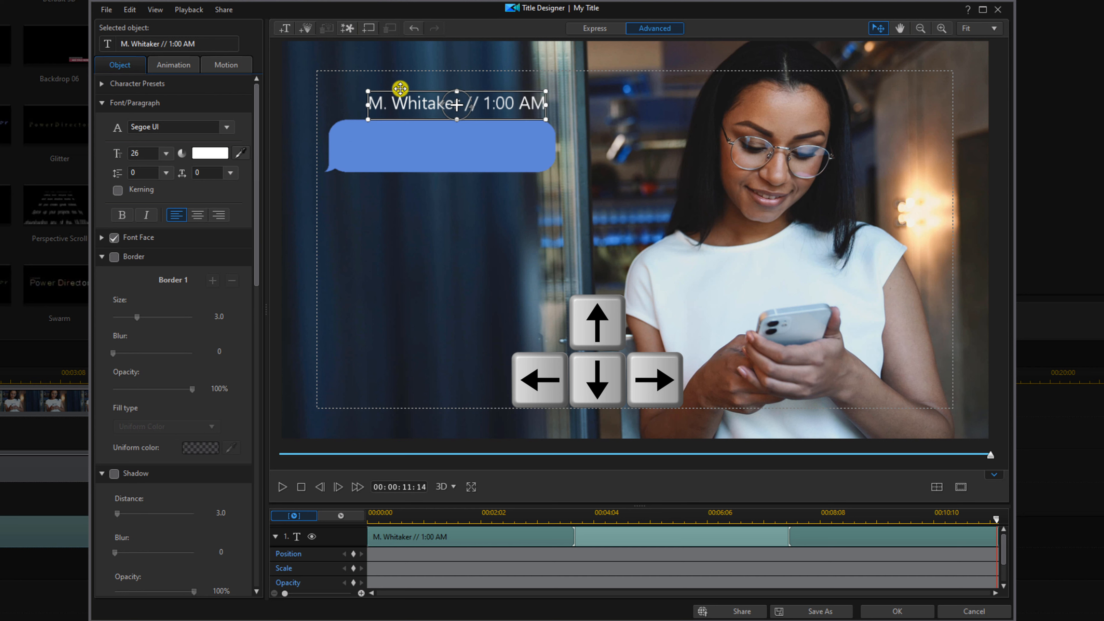
key("Down")
key("Down")
key("Down")
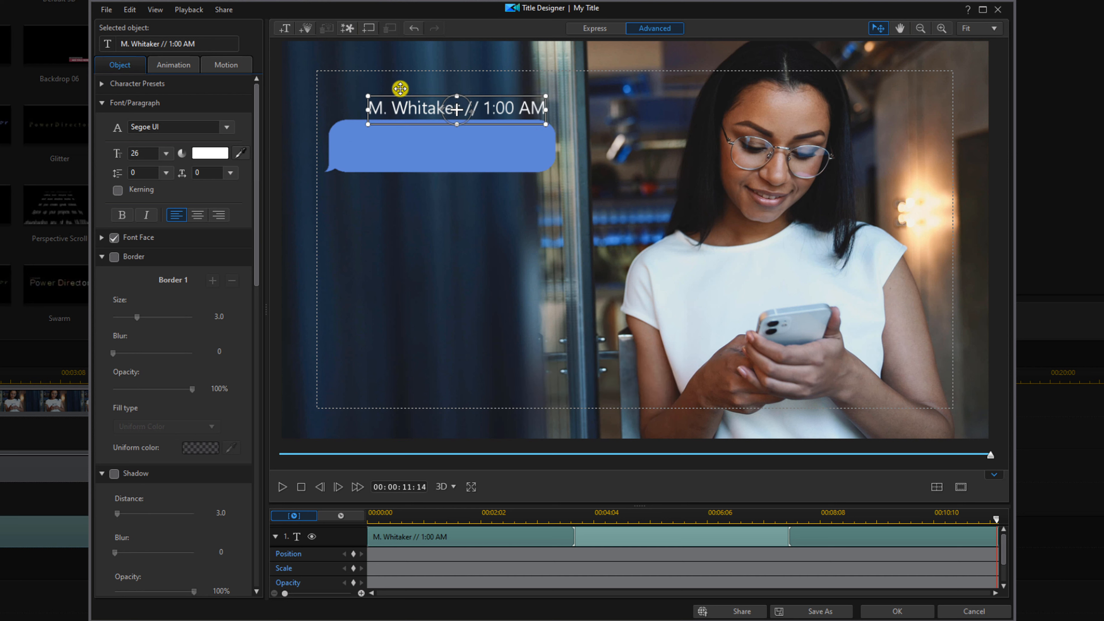
key("Left")
key("Left")
key("Left")
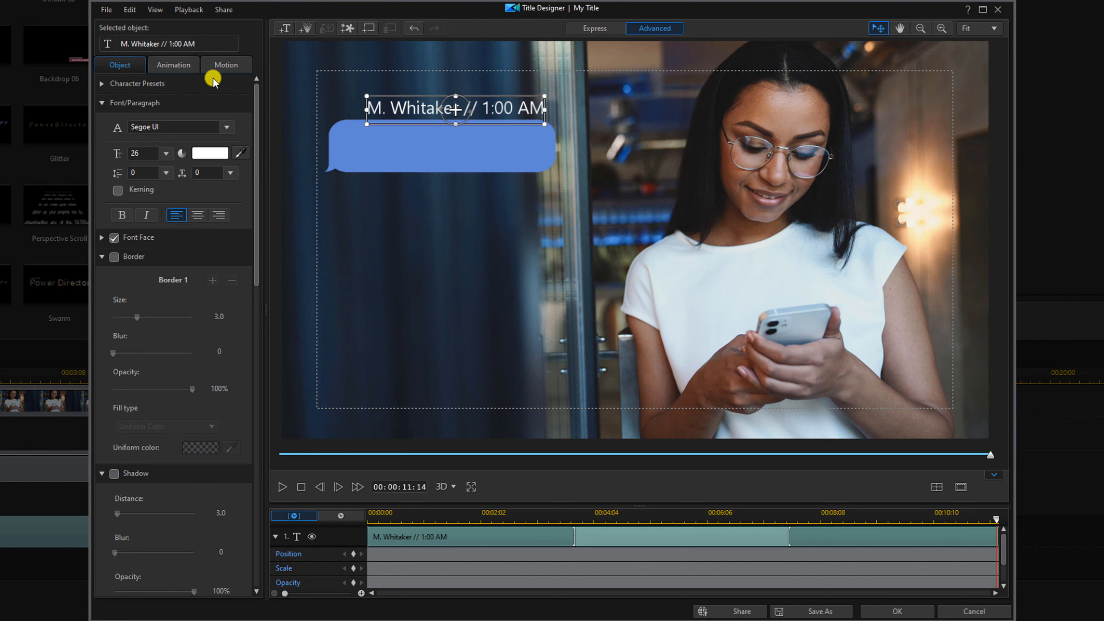
Apply the Fade in-animation to the sender title, shorten it to end at 00:00:00:05 and accept the title changes
left_click(170, 66)
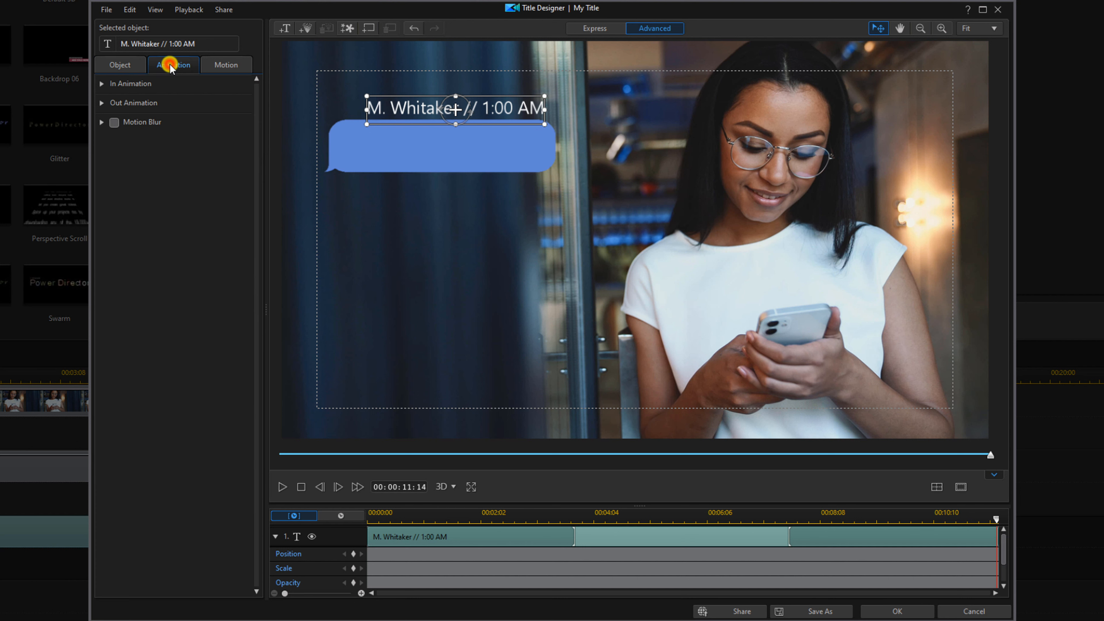
left_click(102, 84)
left_click_drag(256, 150, 259, 236)
left_click(131, 215)
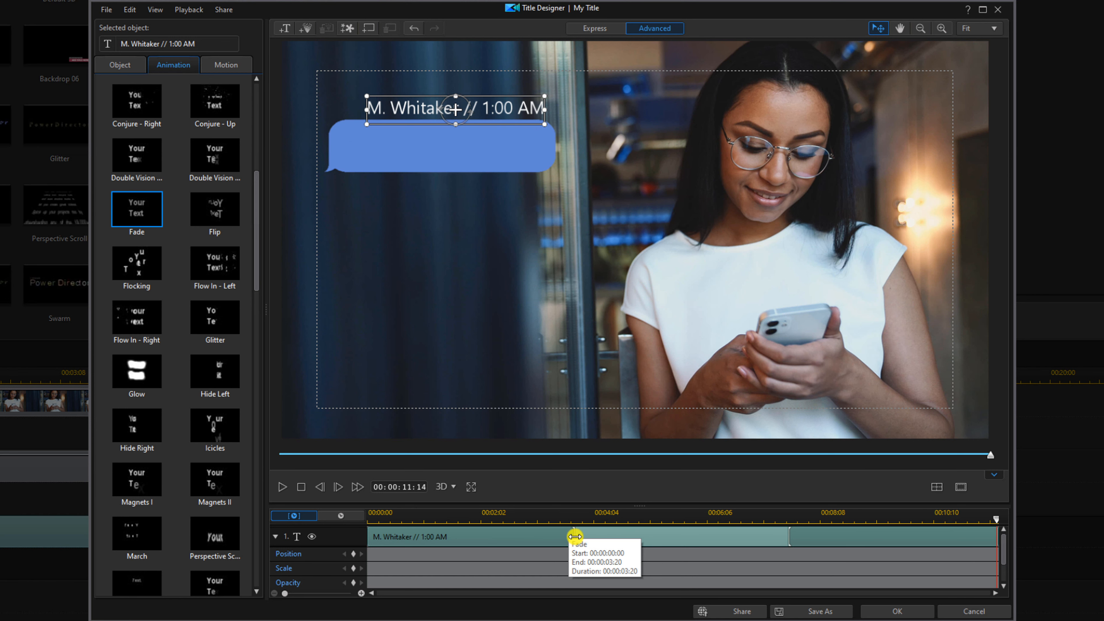
left_click(574, 536)
left_click_drag(575, 536, 378, 538)
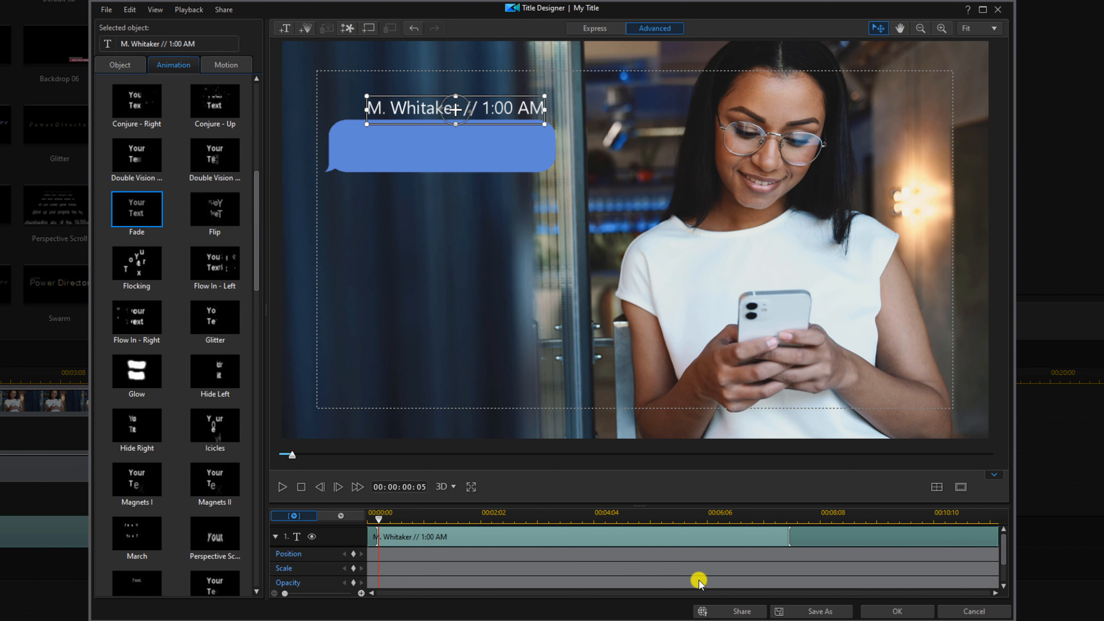
left_click(882, 611)
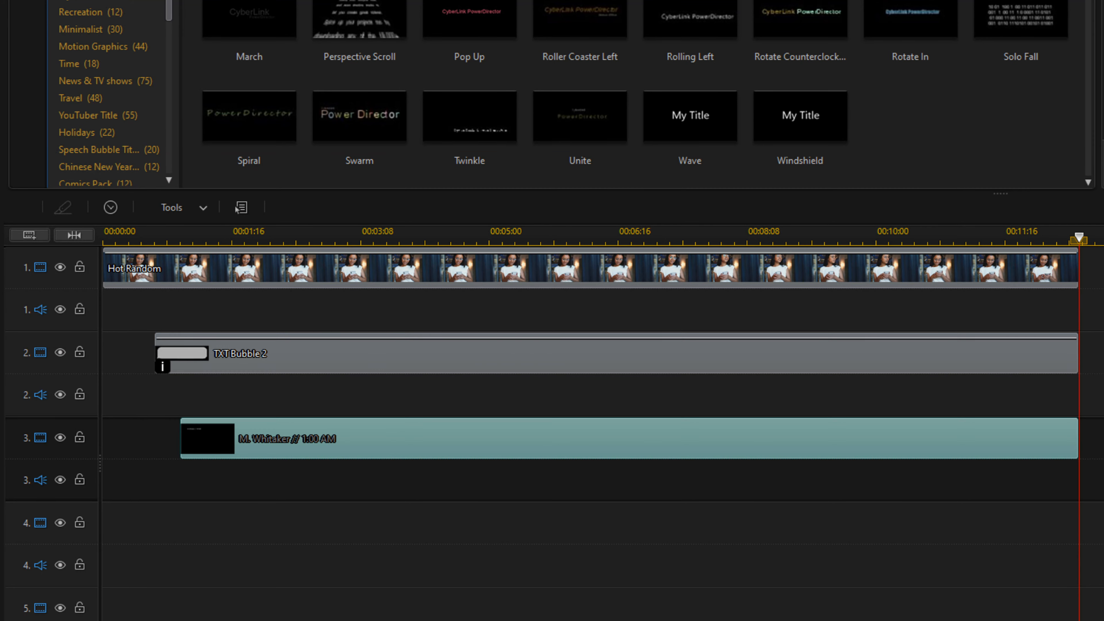
Paste a copy of the sender title on video track 4 at 00:00:01:05 and trim its end to match the other clips
key("Home")
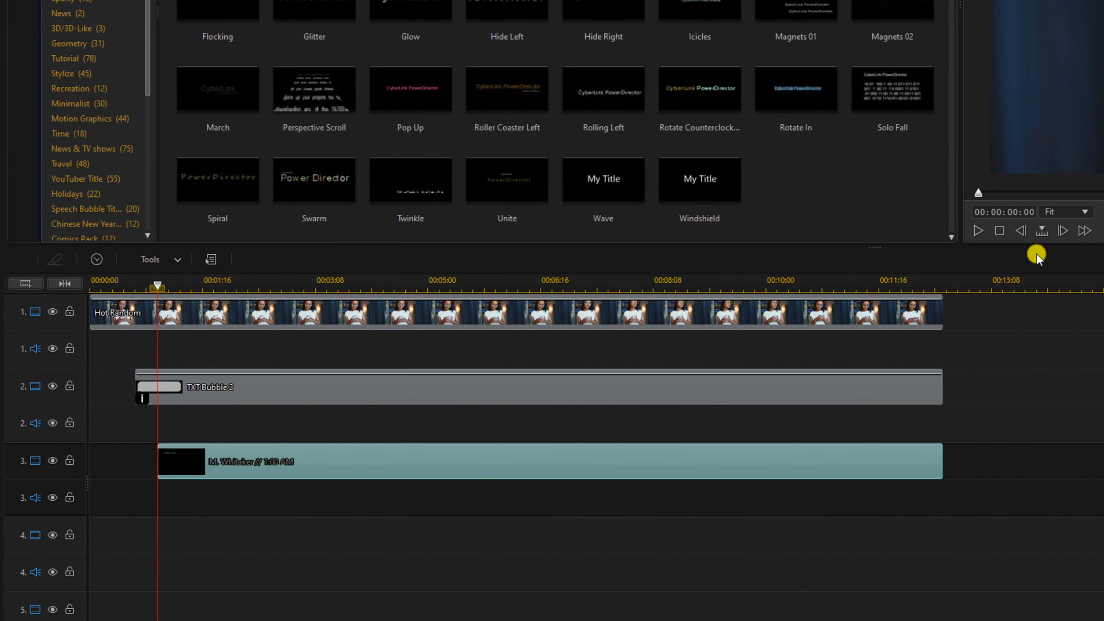
left_click(1060, 232)
left_click(1061, 232)
left_click(1061, 231)
left_click(1060, 231)
left_click(1061, 231)
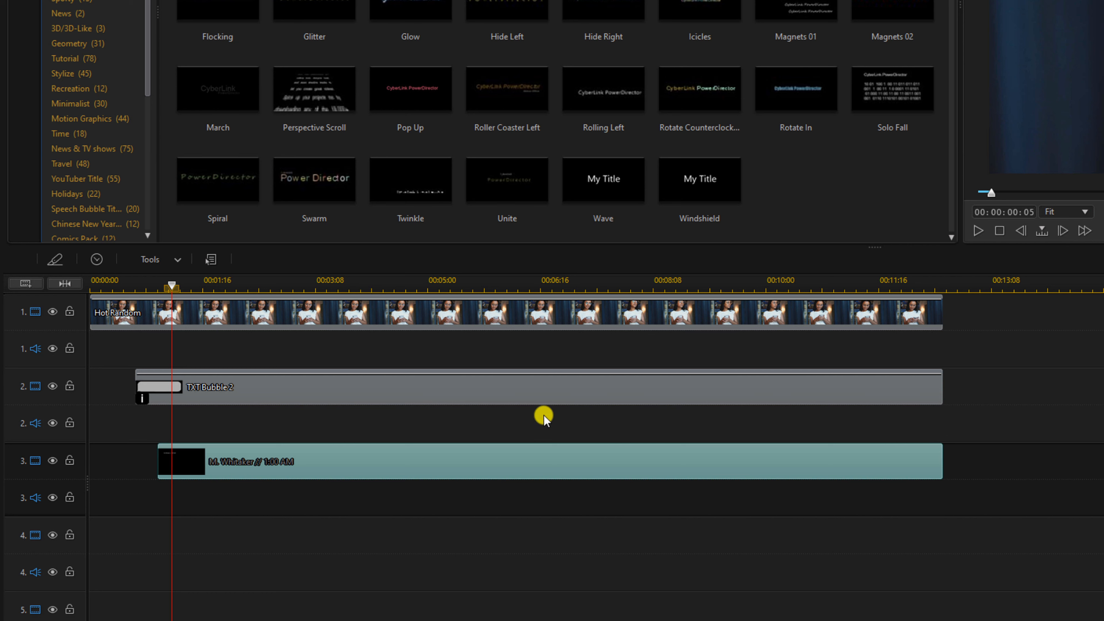
right_click(364, 471)
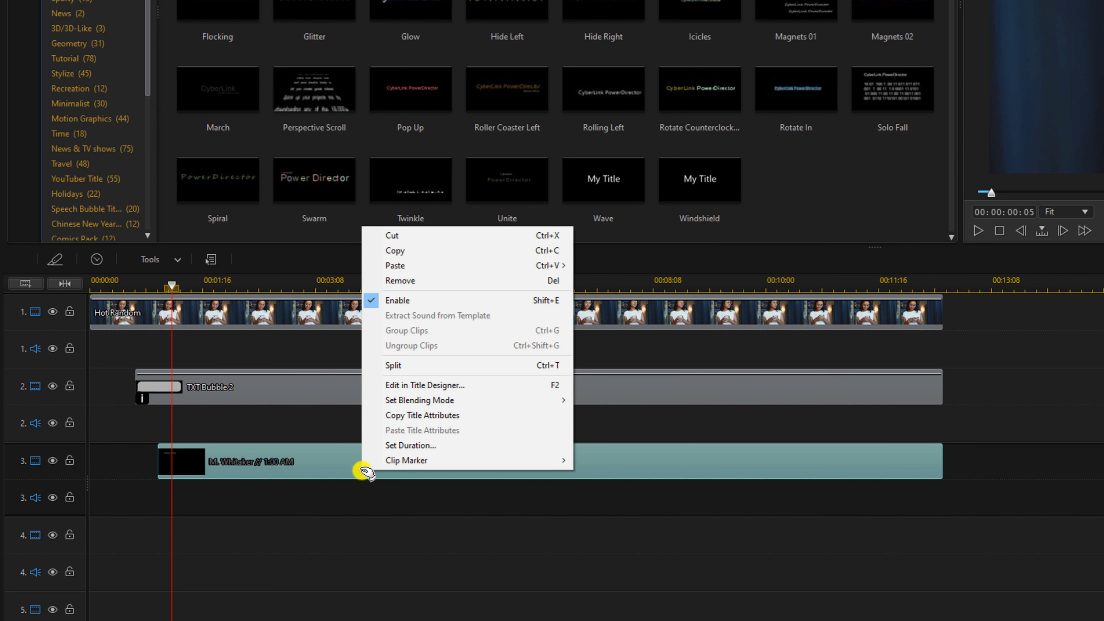
left_click(401, 251)
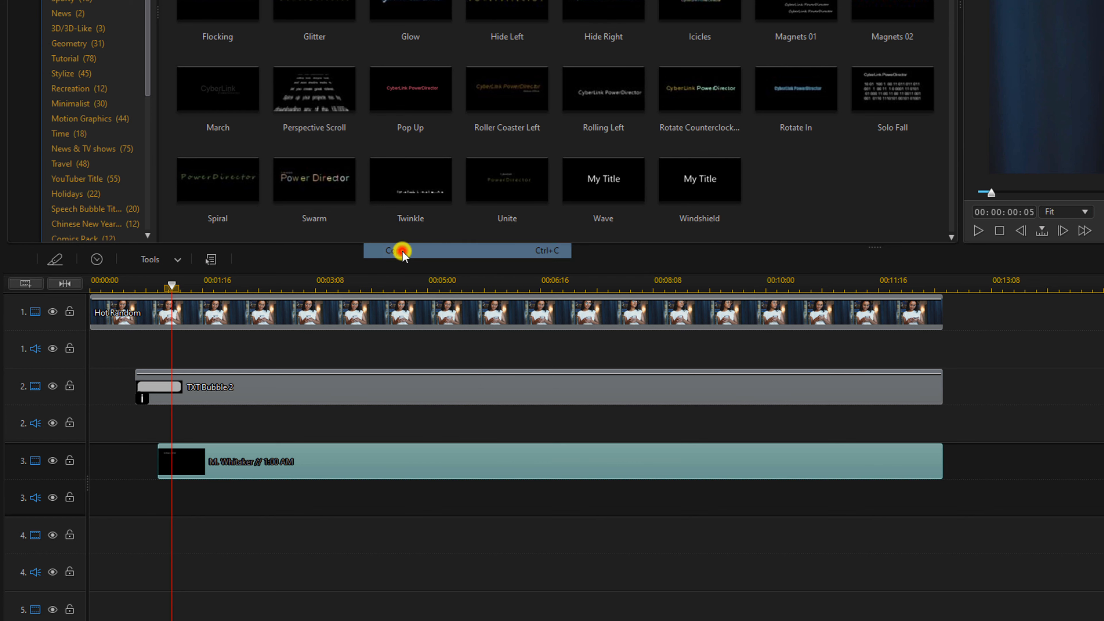
right_click(239, 545)
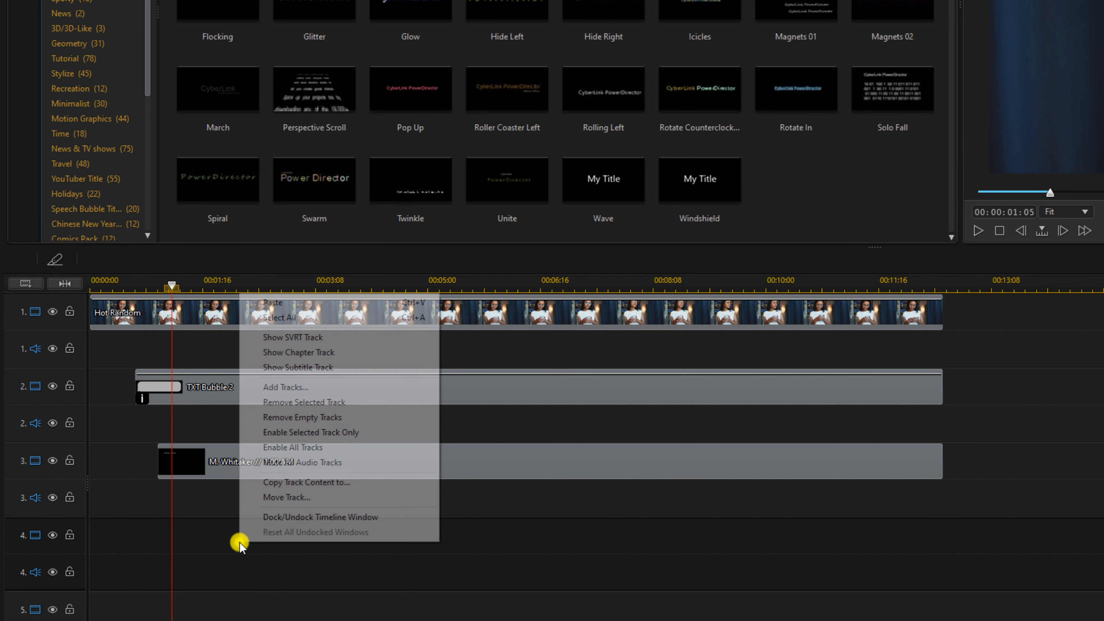
left_click(296, 306)
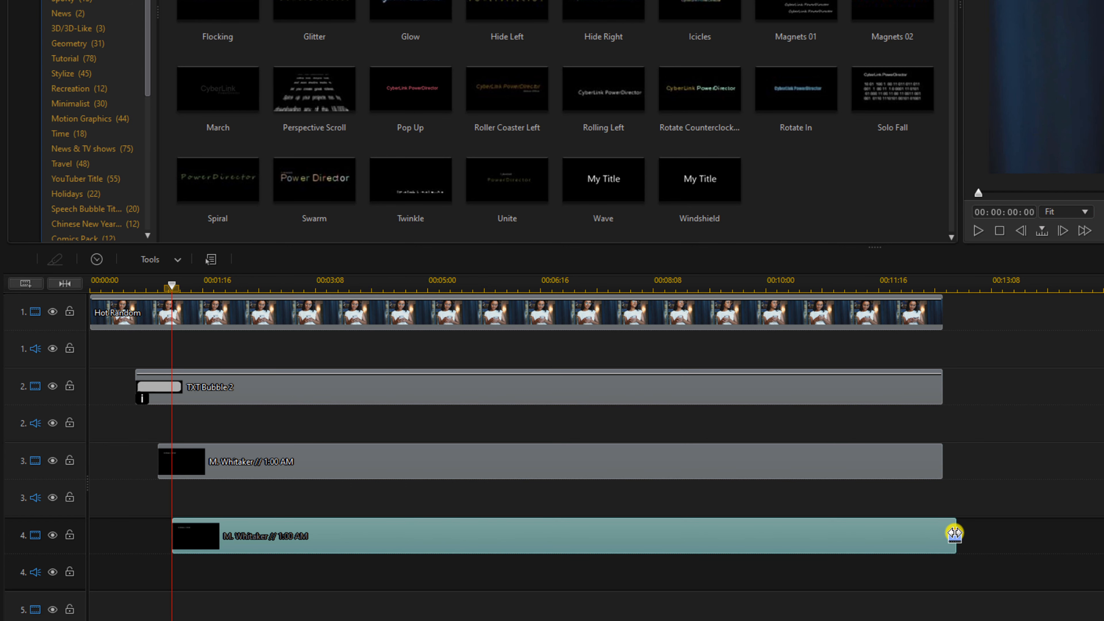
left_click_drag(954, 533, 945, 533)
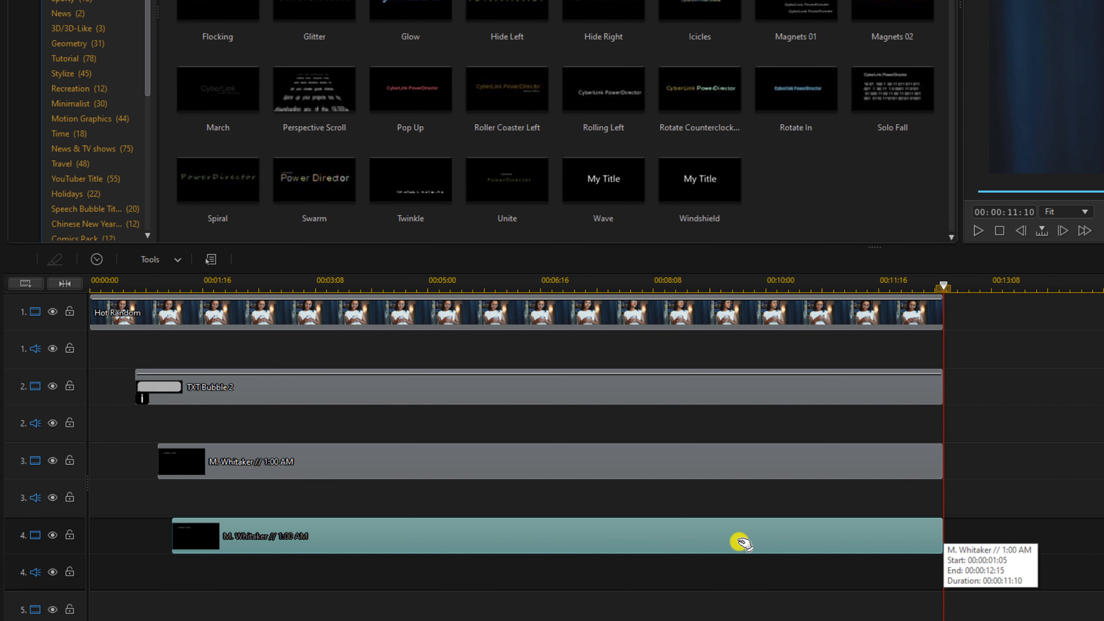
Open the track 4 title for editing, move its text inside the bubble and change it to "Hey Girl, what you doing 2 nite?"
double_click(741, 542)
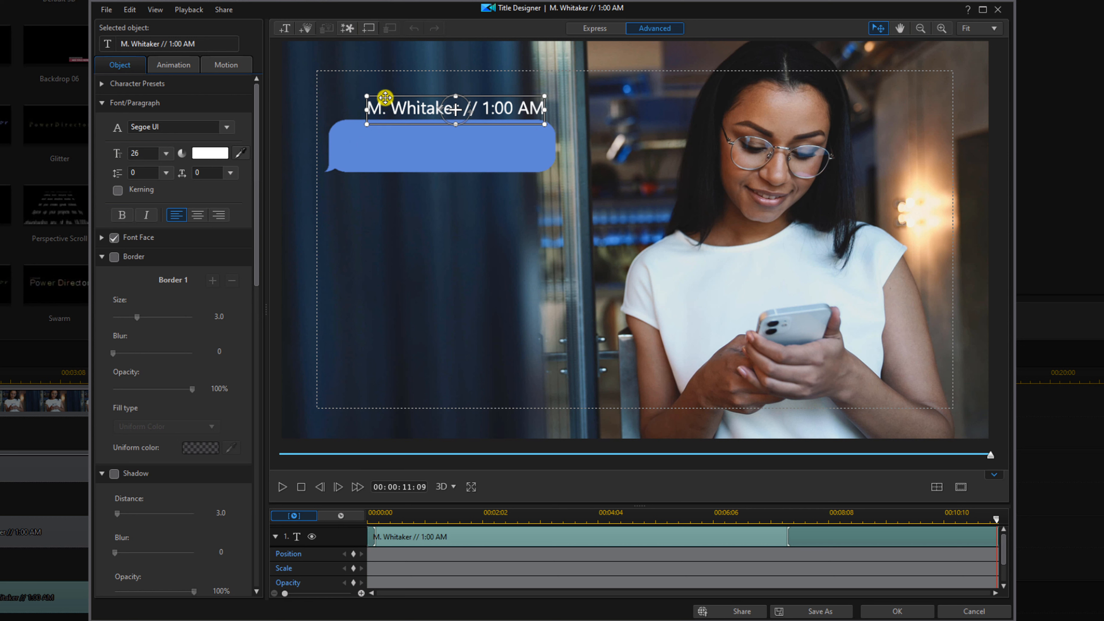
left_click_drag(385, 97, 369, 135)
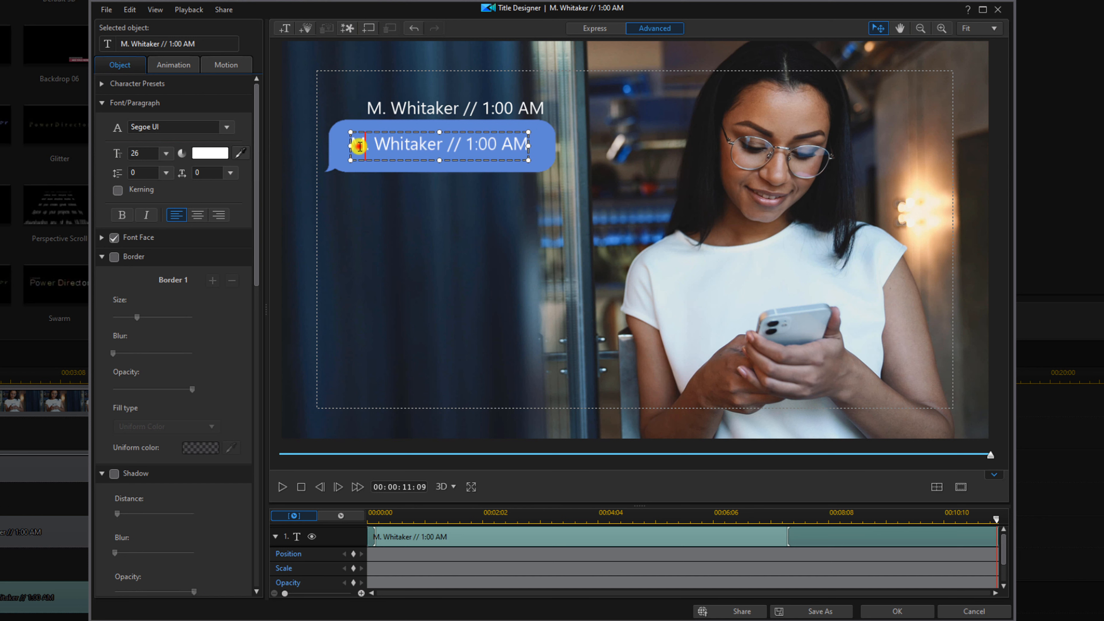
double_click(359, 146)
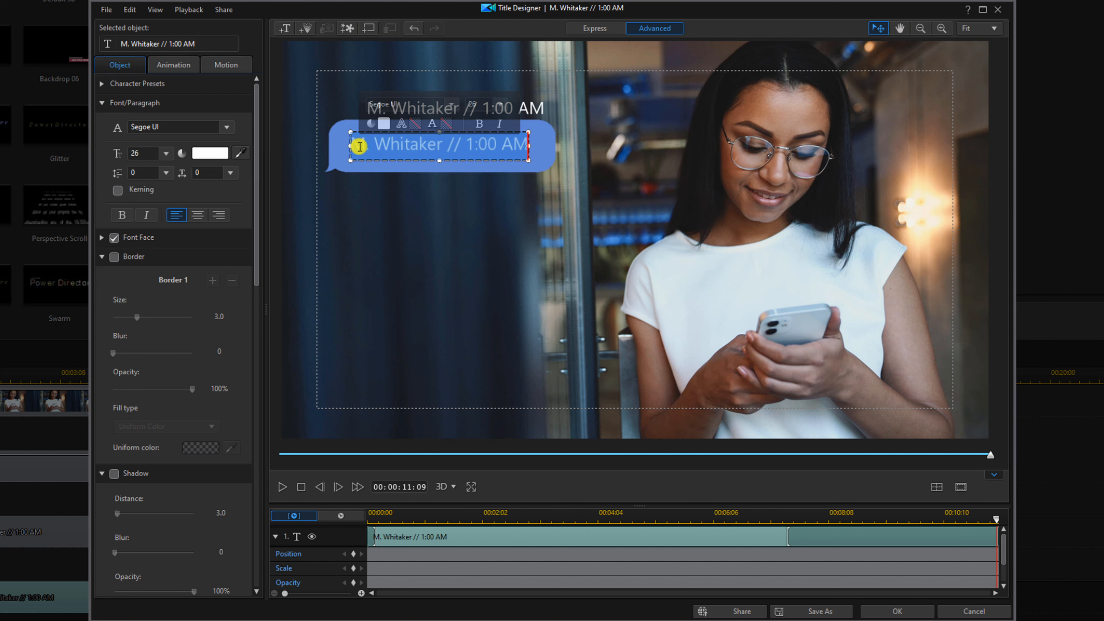
type("Hey G")
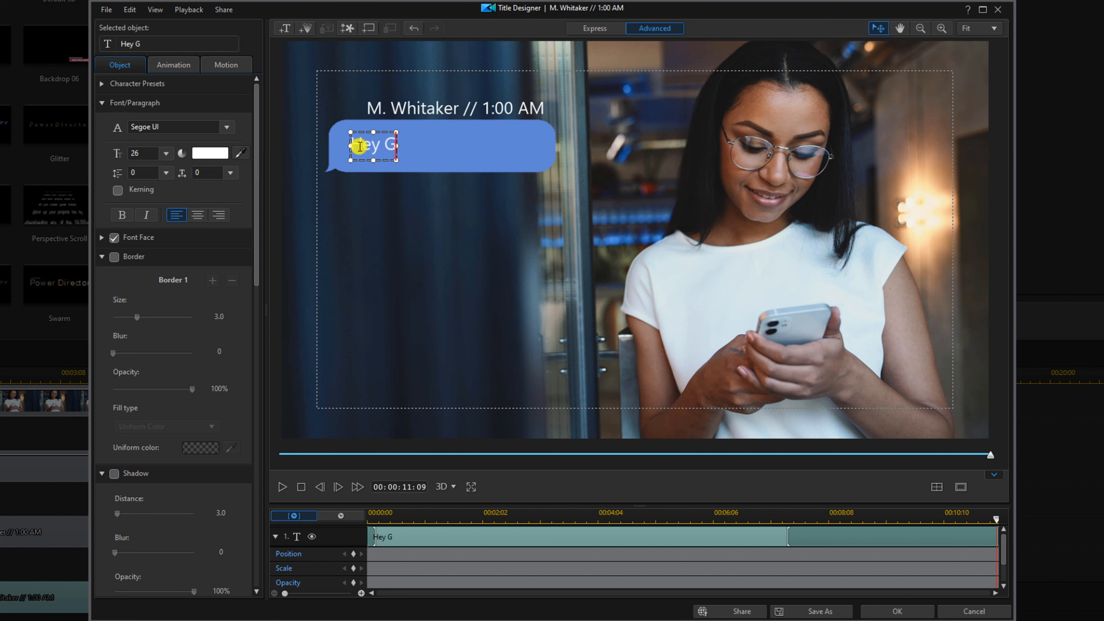
type("irl, what you doing 2 nite?")
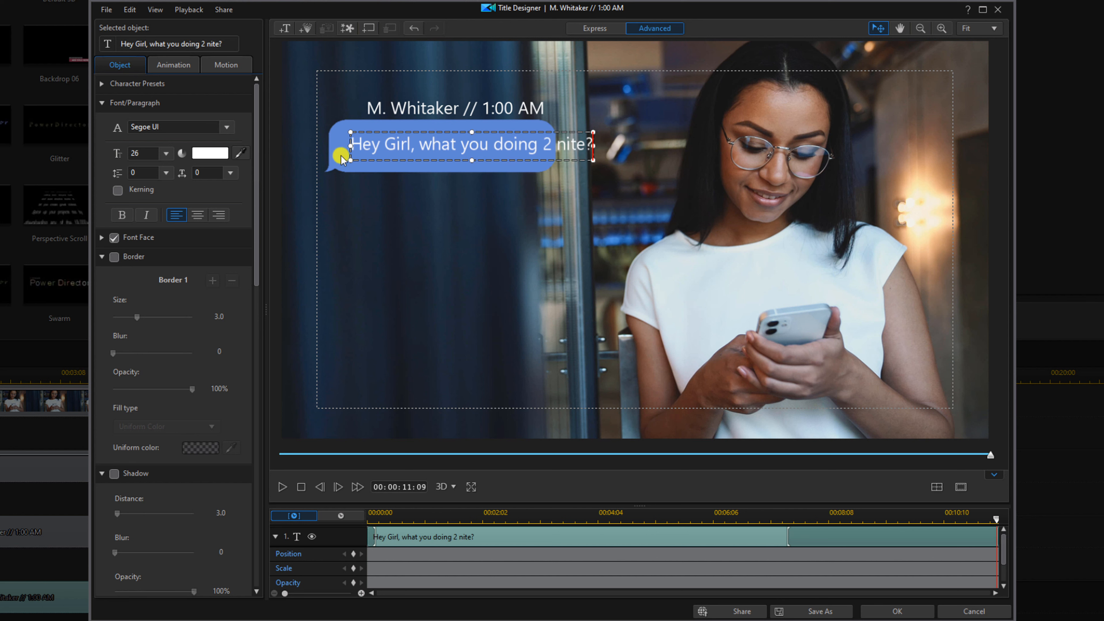
Set the font size of the whole message text to 20
key("ctrl+a")
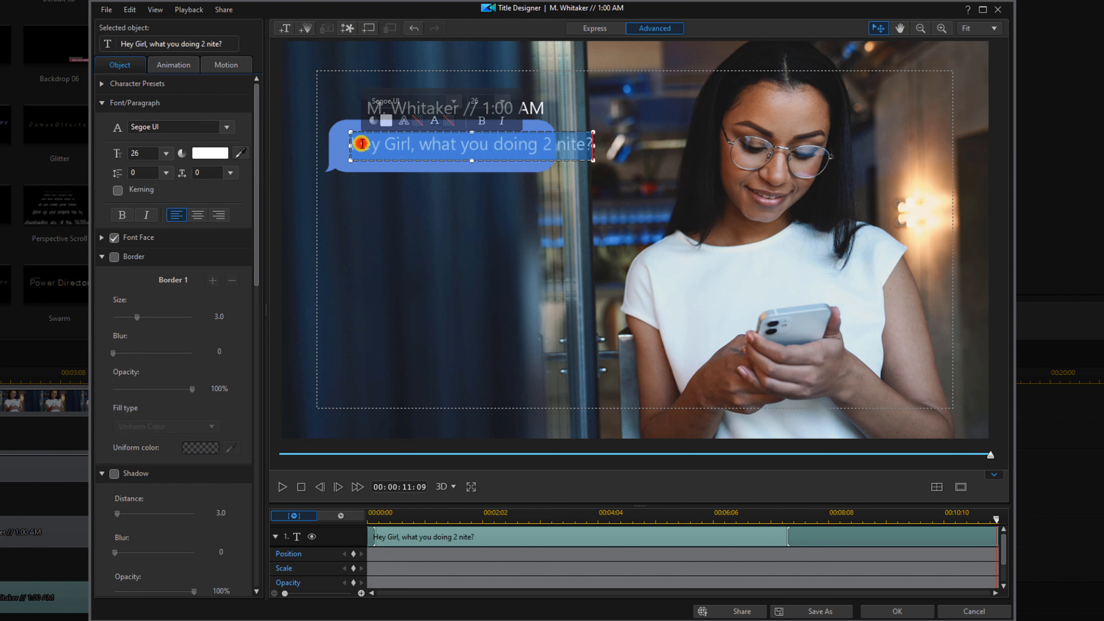
left_click(167, 153)
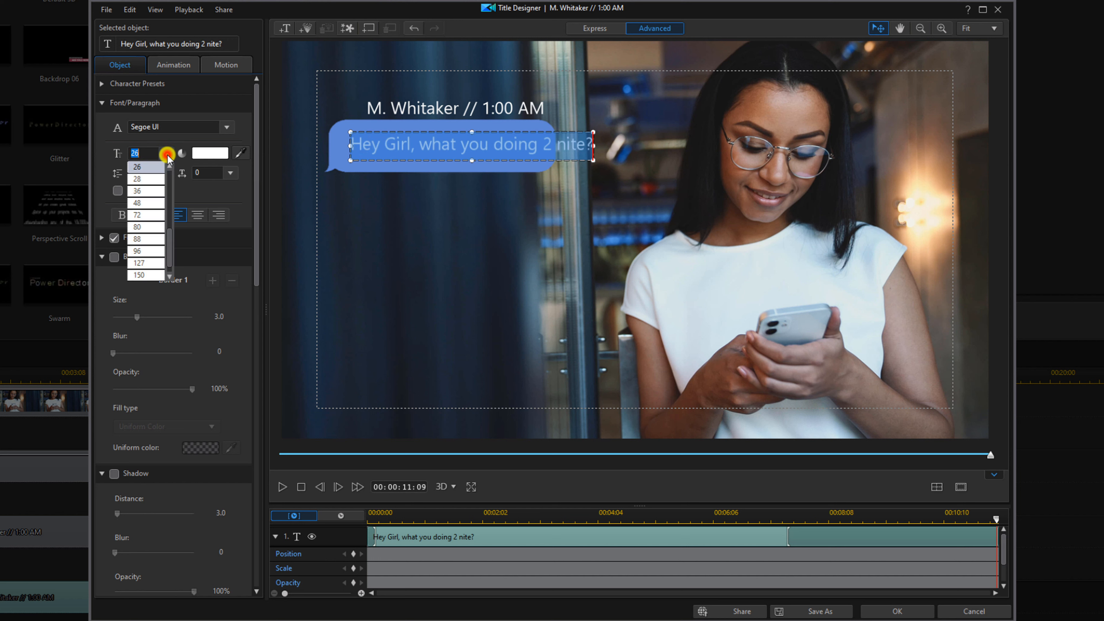
left_click(169, 167)
left_click(170, 167)
left_click(169, 166)
left_click(144, 167)
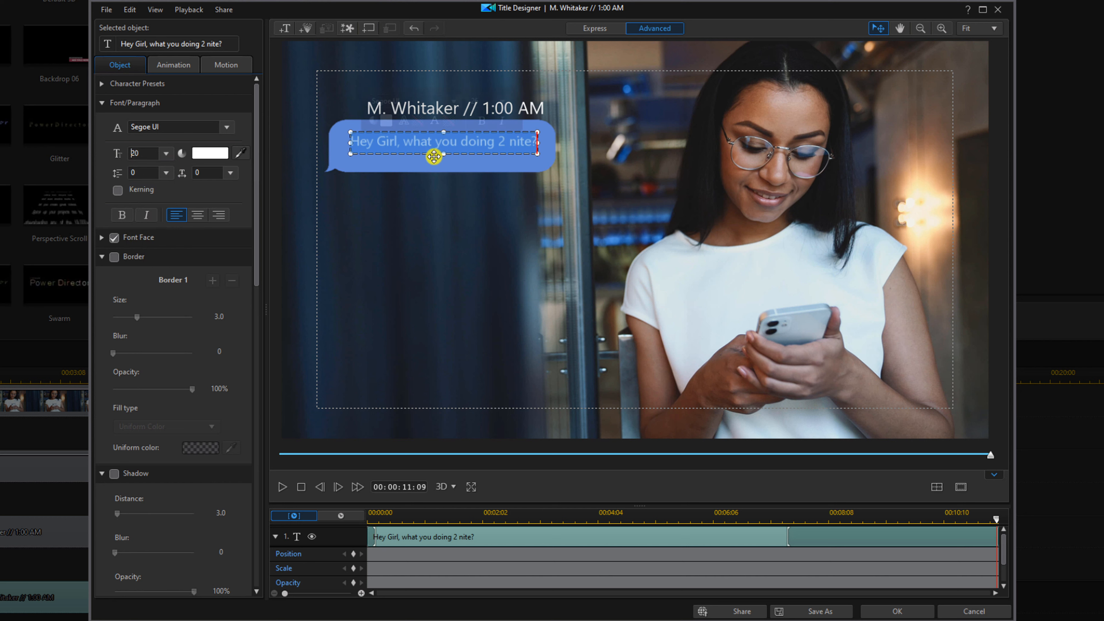
Apply the Wipe Right in-animation to the message text "Hey Girl, what you doing 2 nite?"
left_click(179, 66)
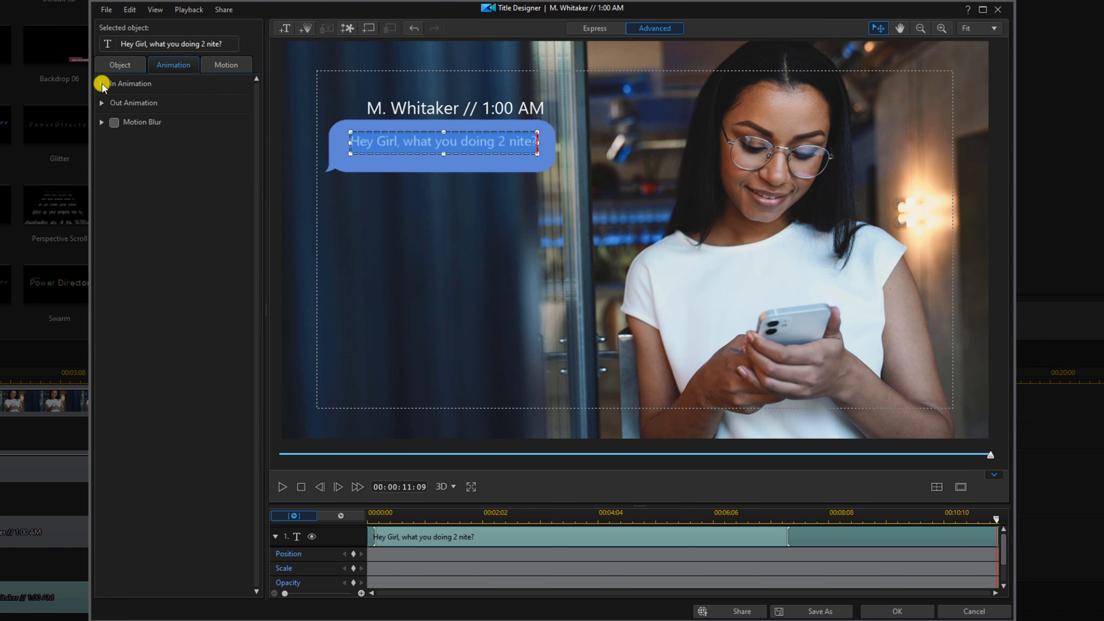
left_click(102, 84)
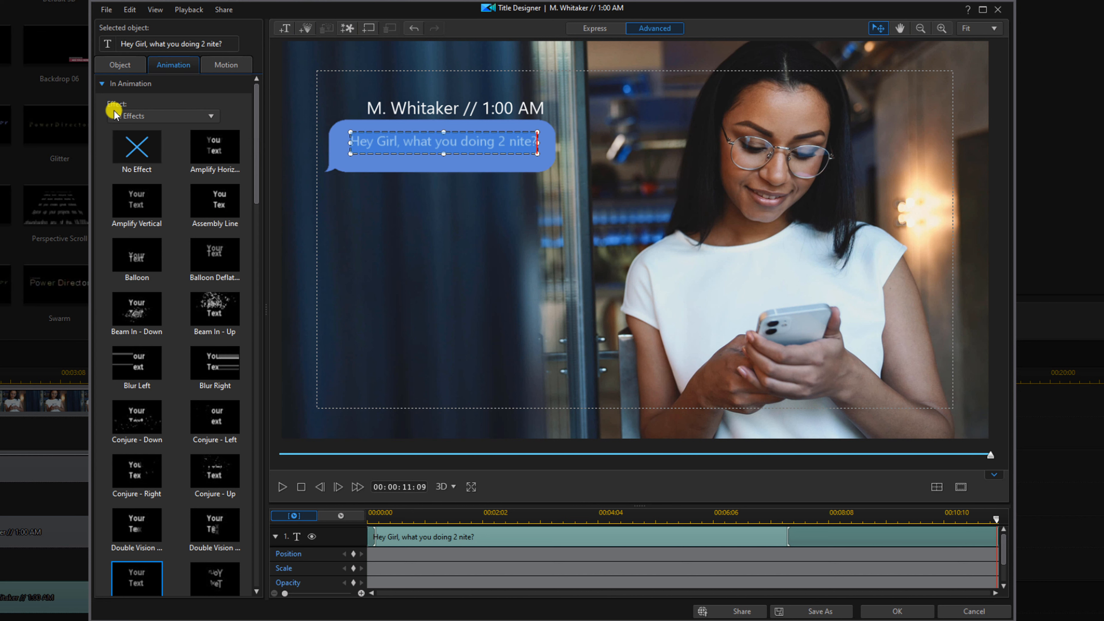
left_click_drag(254, 149, 264, 570)
left_click(219, 476)
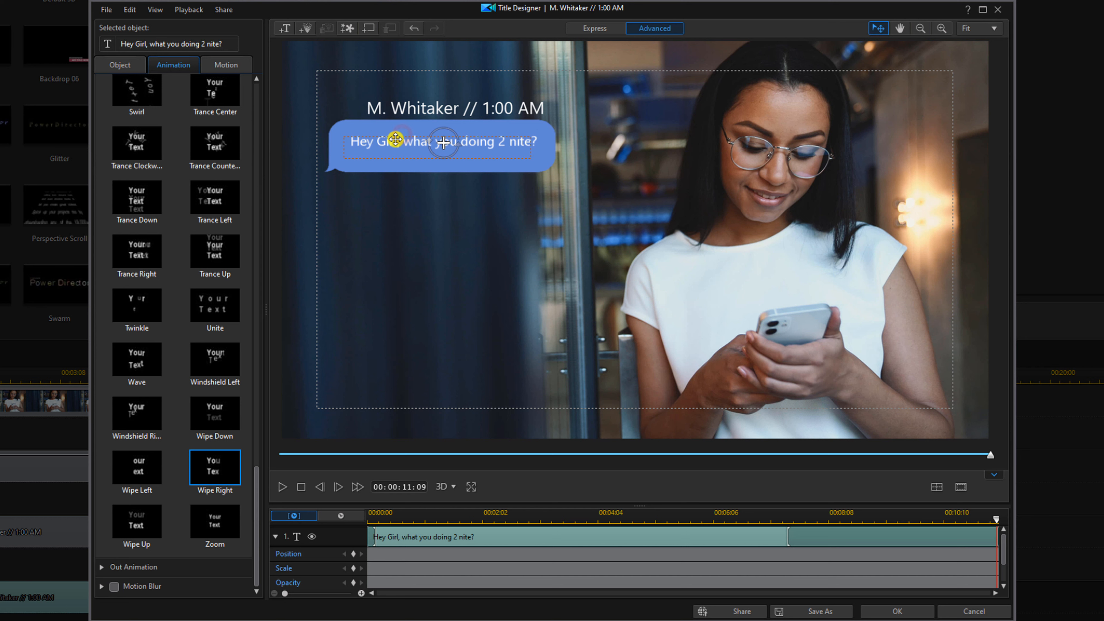
Move the message text slightly down so it sits vertically centred inside the blue bubble
left_click(395, 139)
left_click(403, 139)
left_click_drag(403, 139, 403, 137)
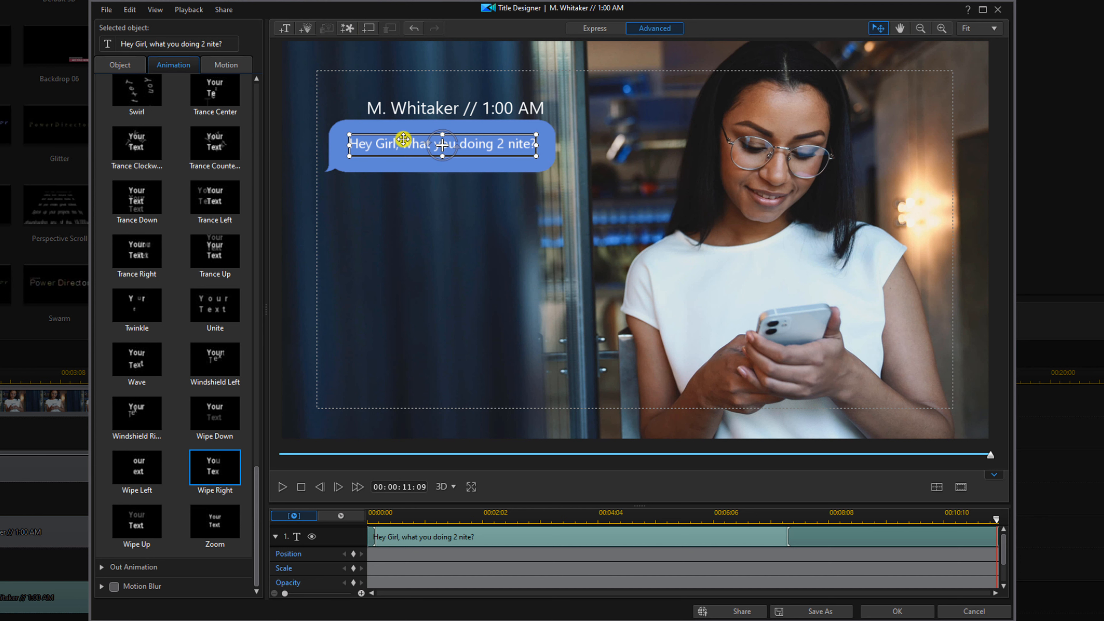
left_click_drag(403, 139, 403, 139)
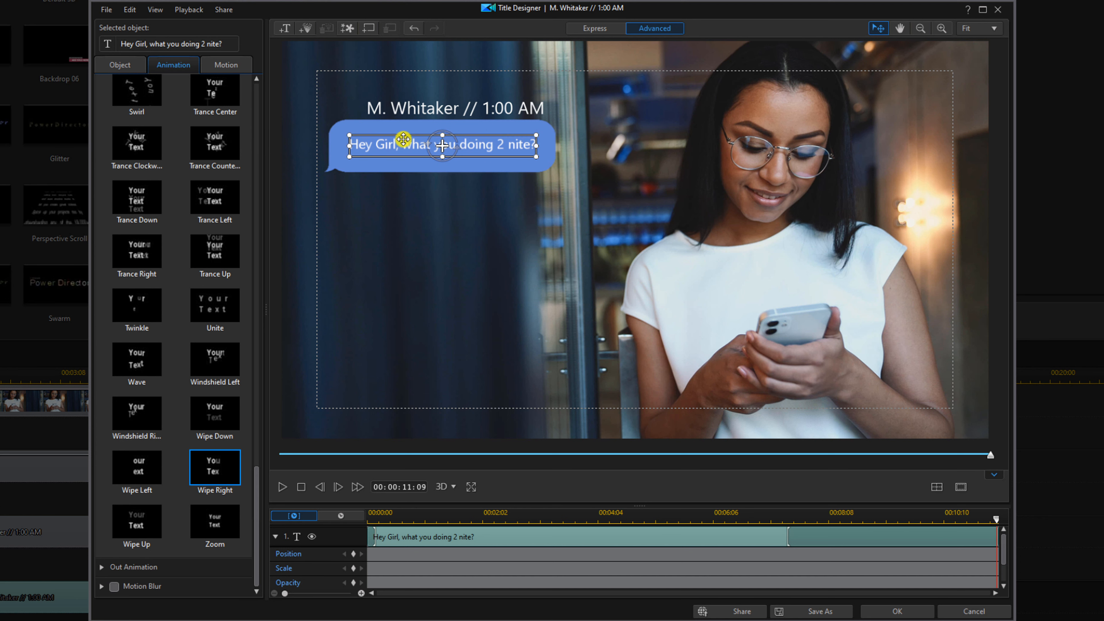
left_click(363, 138)
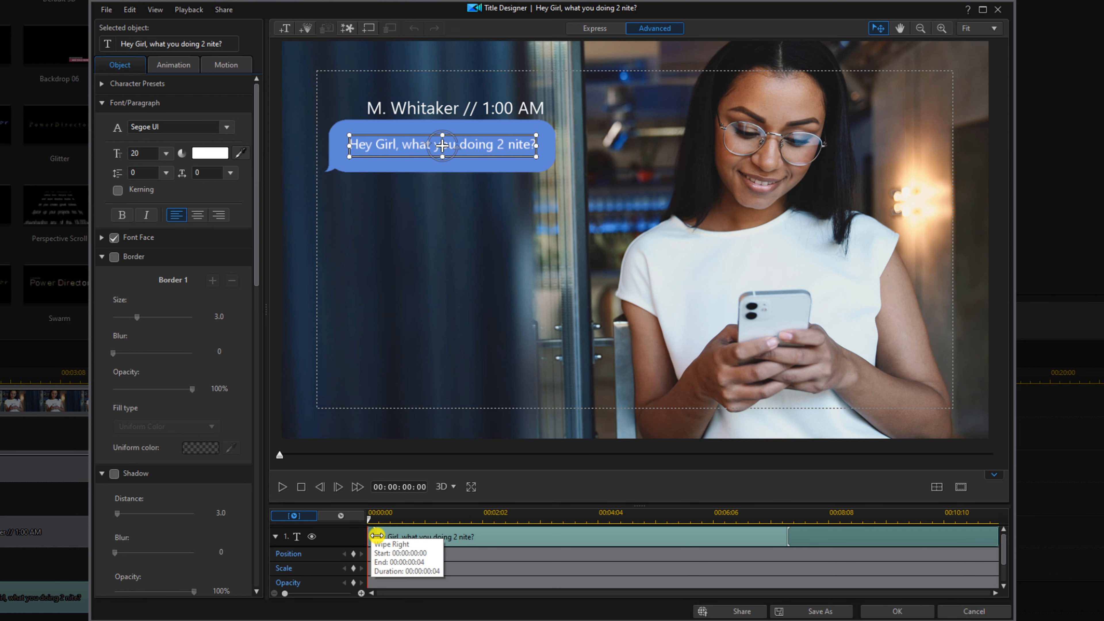
Lengthen the message title's Wipe Right in-animation to end at 00:00:02:00 and accept the title changes
left_click(377, 535)
left_click_drag(403, 538, 480, 540)
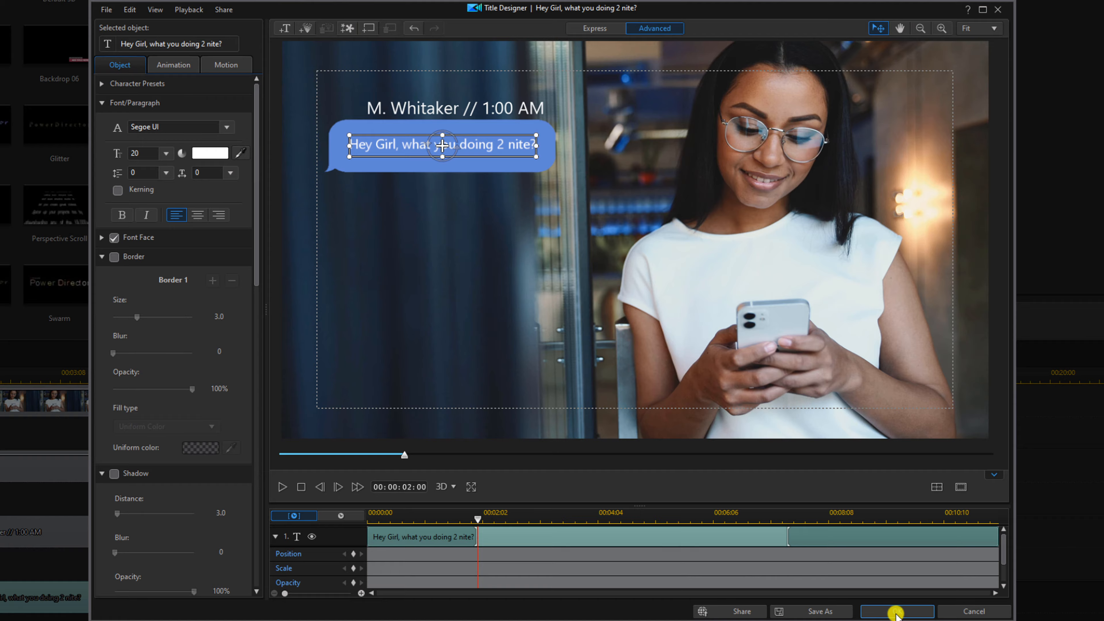
left_click(896, 612)
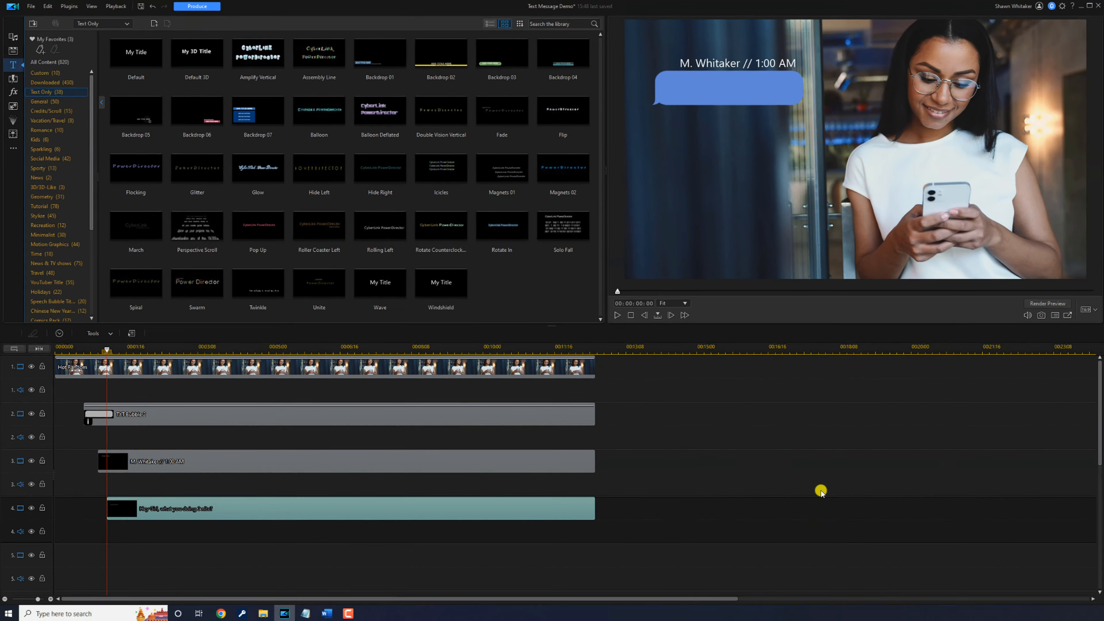
Deselect the message title clip and return the playhead to the start of the timeline
key("Home")
left_click(820, 490)
key("Home")
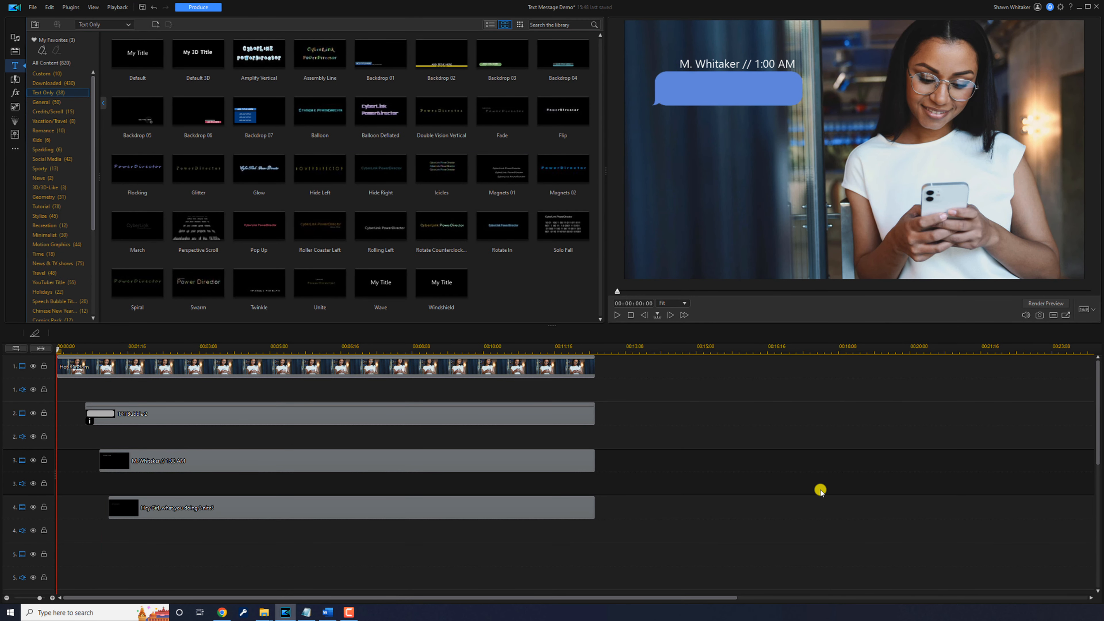